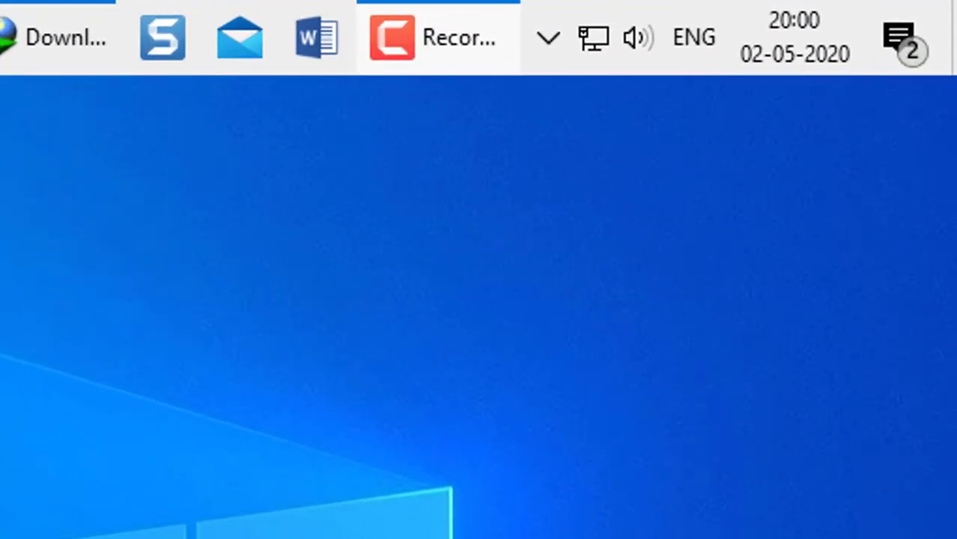
Launch the Registry Editor by running the regedit command from the Run dialog
mouse_move(792, 46)
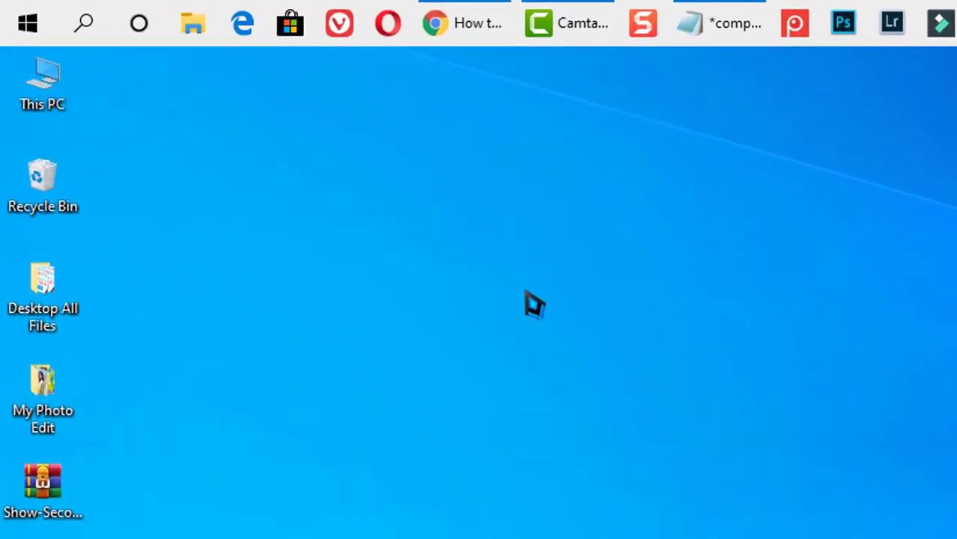
key("super+r")
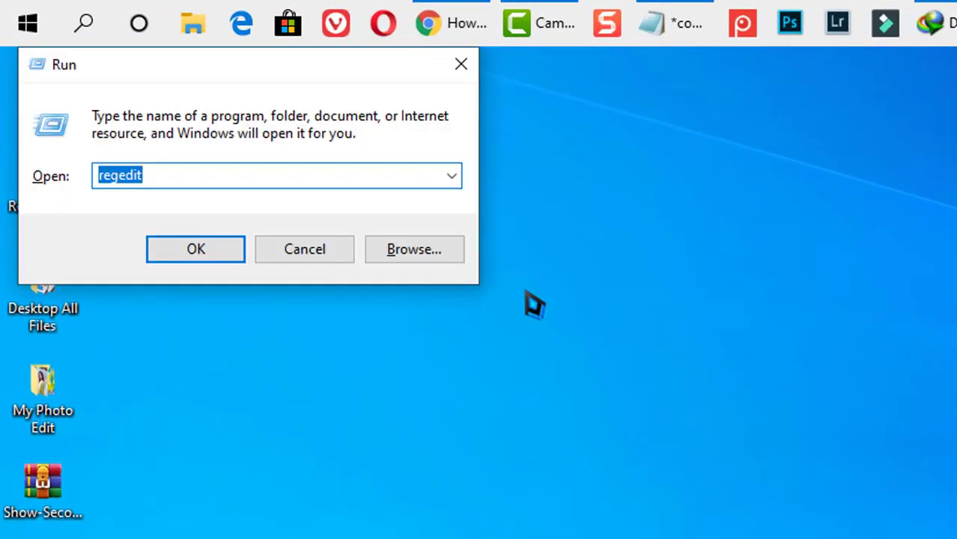
left_click(226, 182)
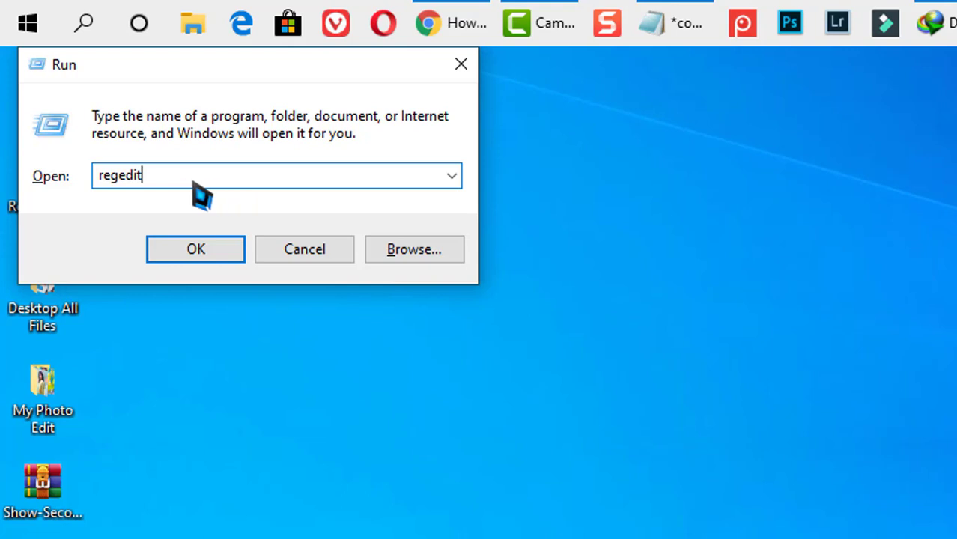
left_click_drag(150, 193, 104, 196)
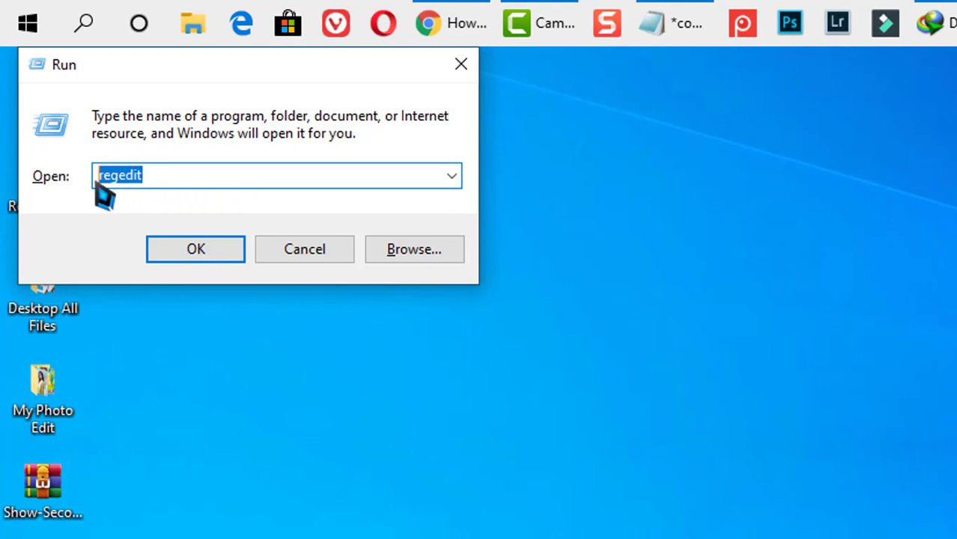
left_click(162, 193)
left_click_drag(149, 196, 105, 199)
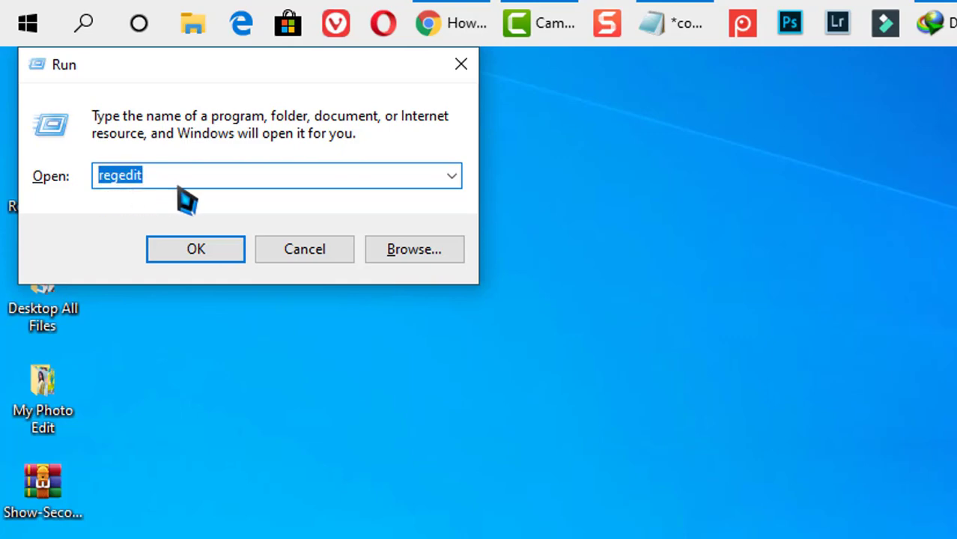
left_click(197, 251)
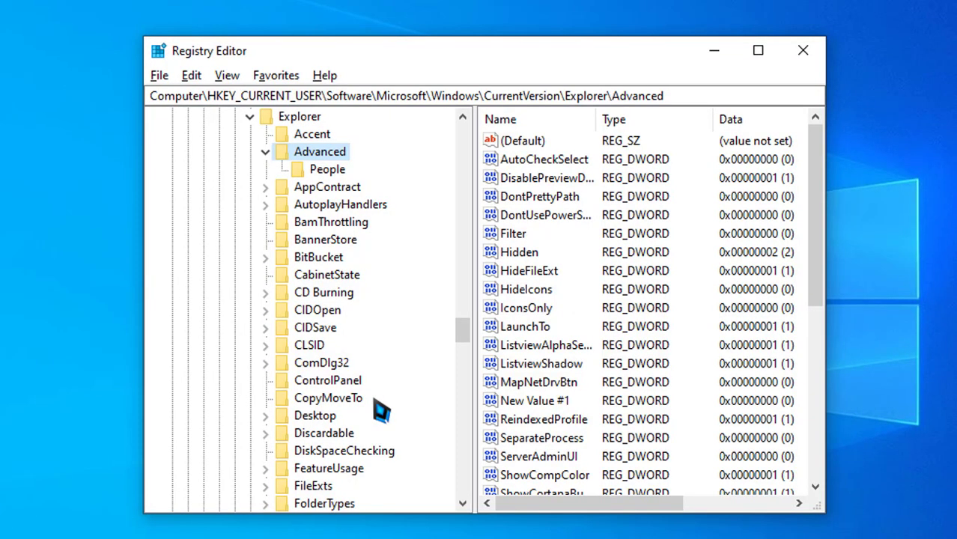
Expand the HKEY_CURRENT_USER hive and its Software key in the registry tree
left_click_drag(464, 333, 474, 142)
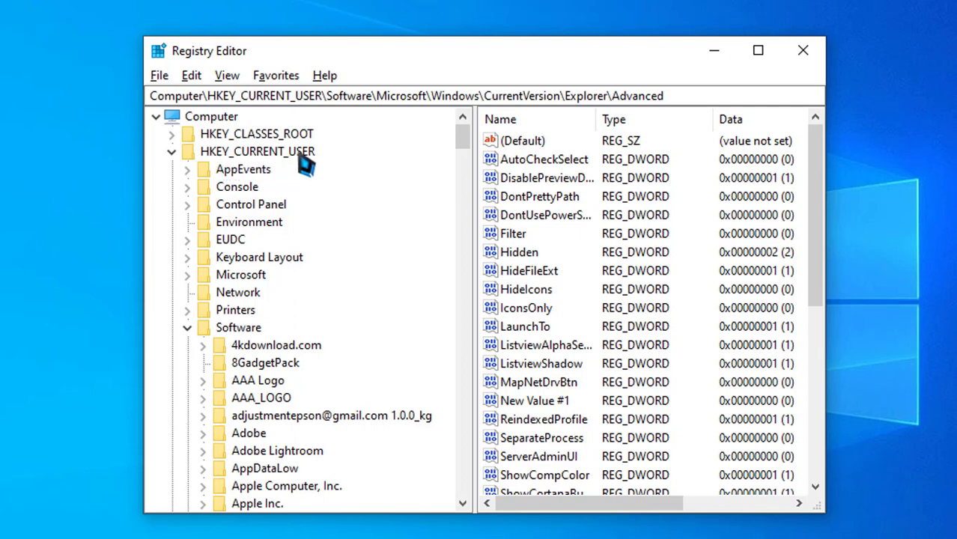
left_click(172, 152)
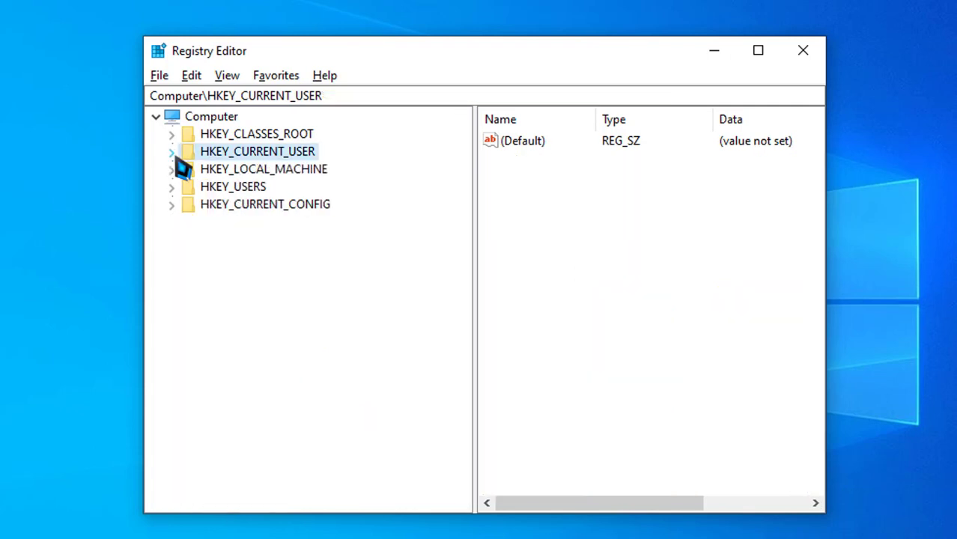
left_click(173, 153)
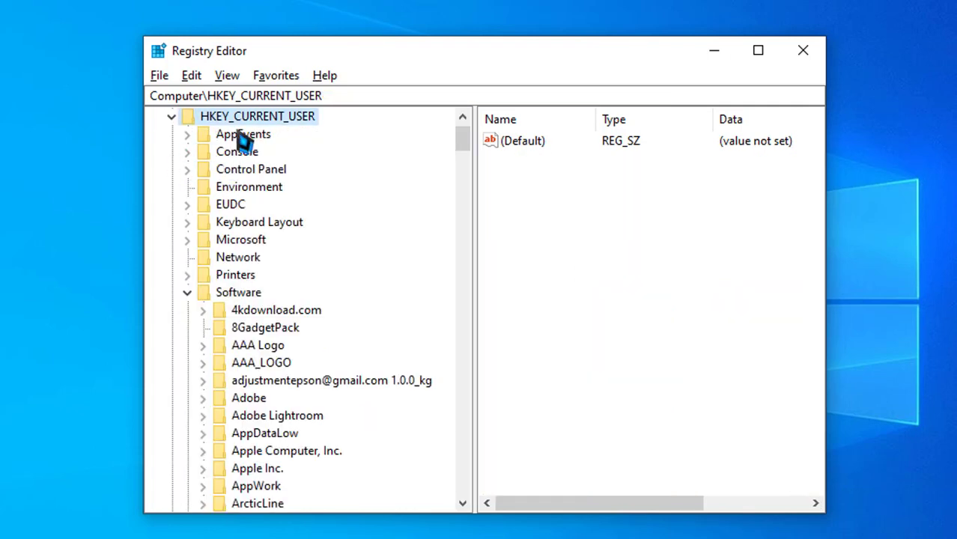
left_click(187, 292)
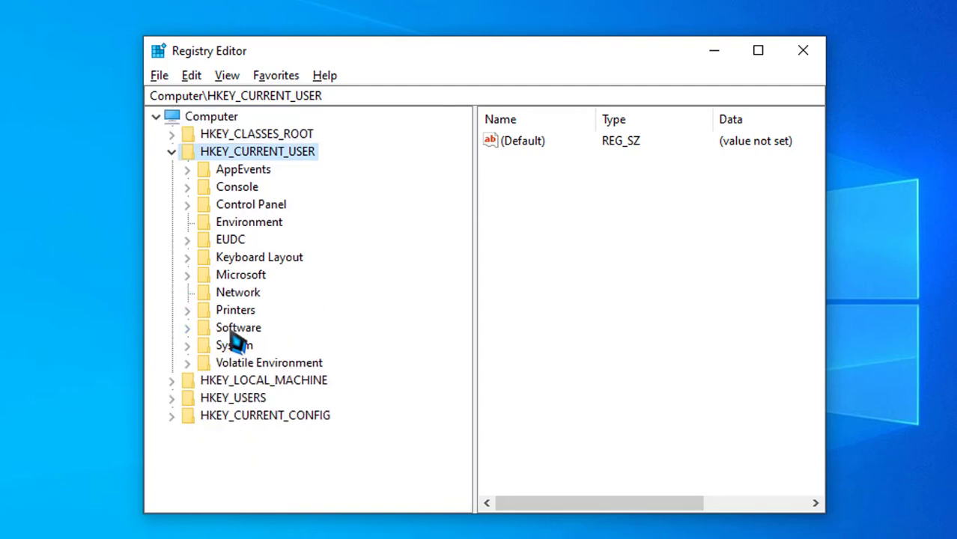
left_click(188, 329)
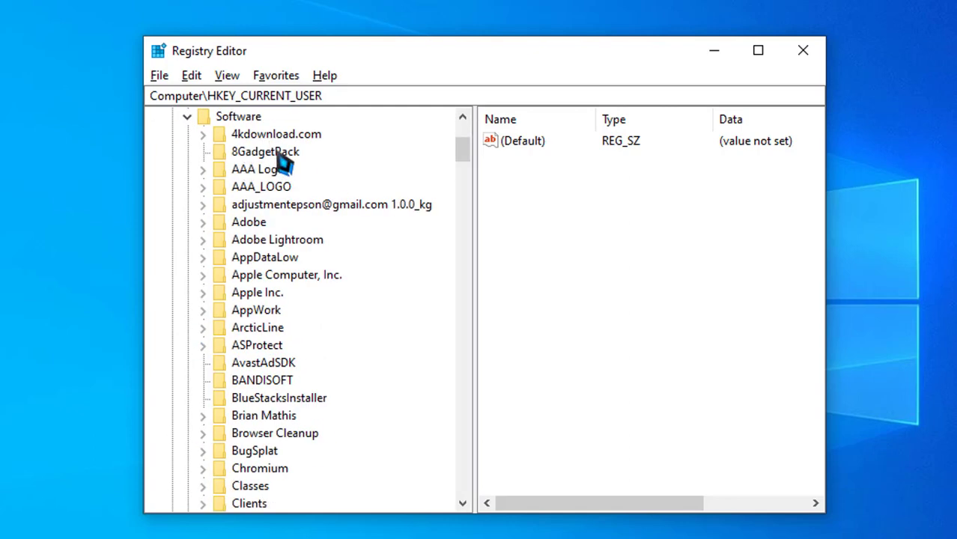
Find the Microsoft key under HKEY_CURRENT_USER\Software and expand it
scroll(299, 254, "down", 6)
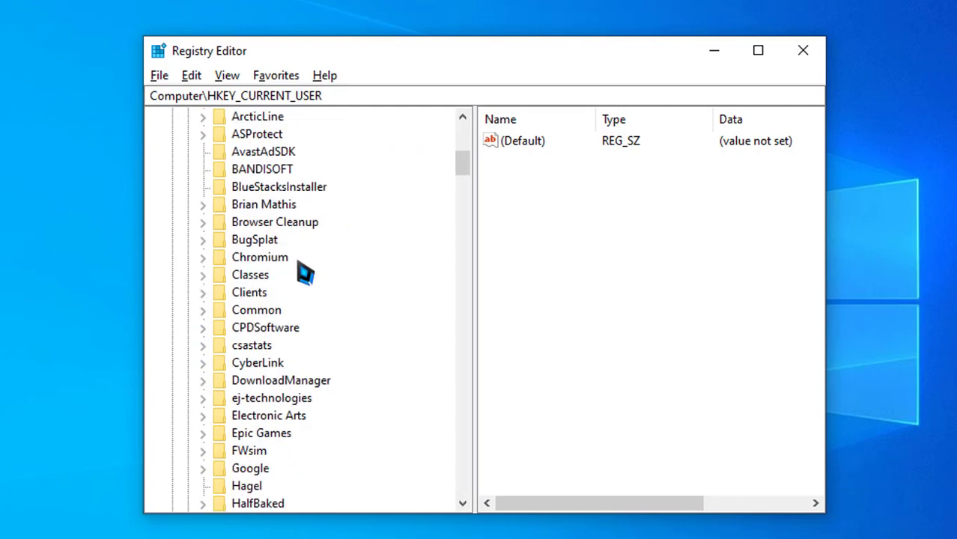
scroll(303, 273, "down", 3)
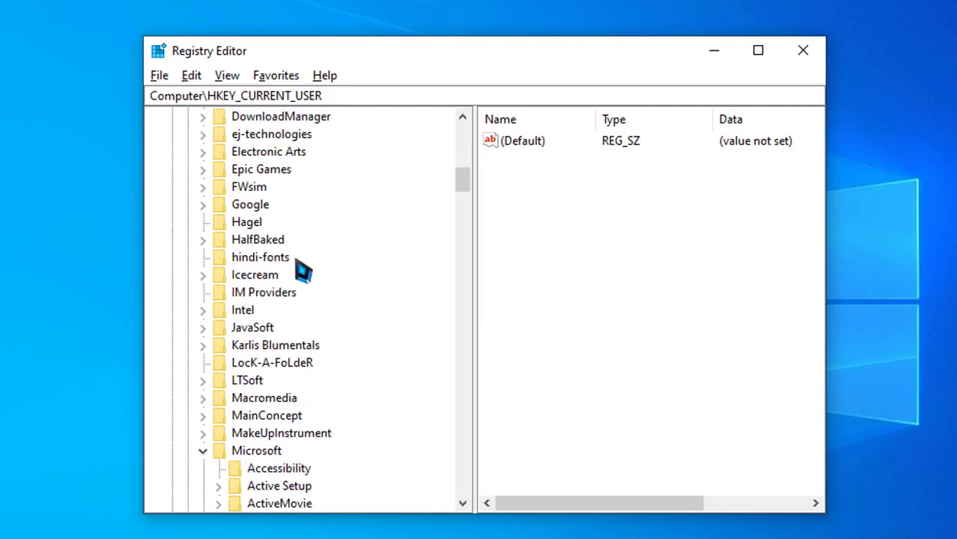
scroll(311, 431, "up", 2)
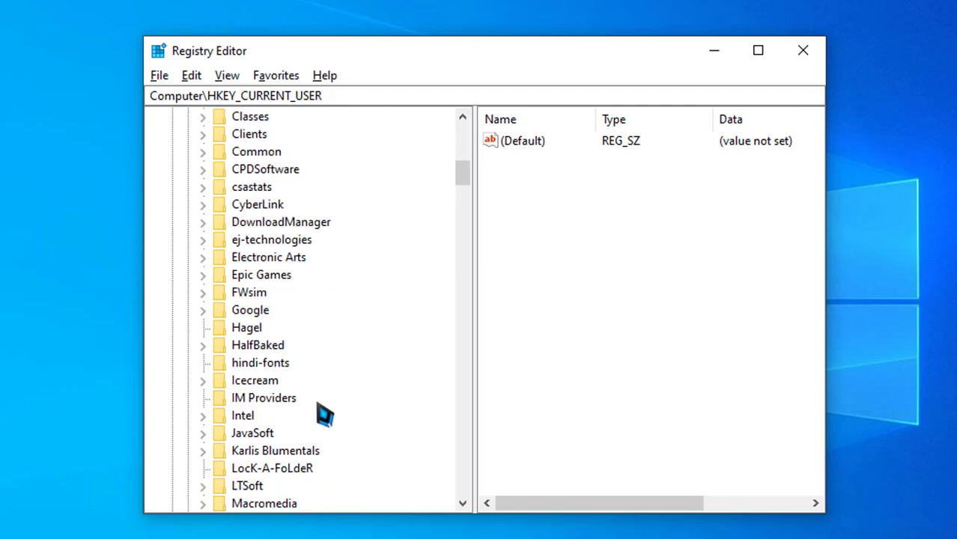
scroll(324, 414, "down", 2)
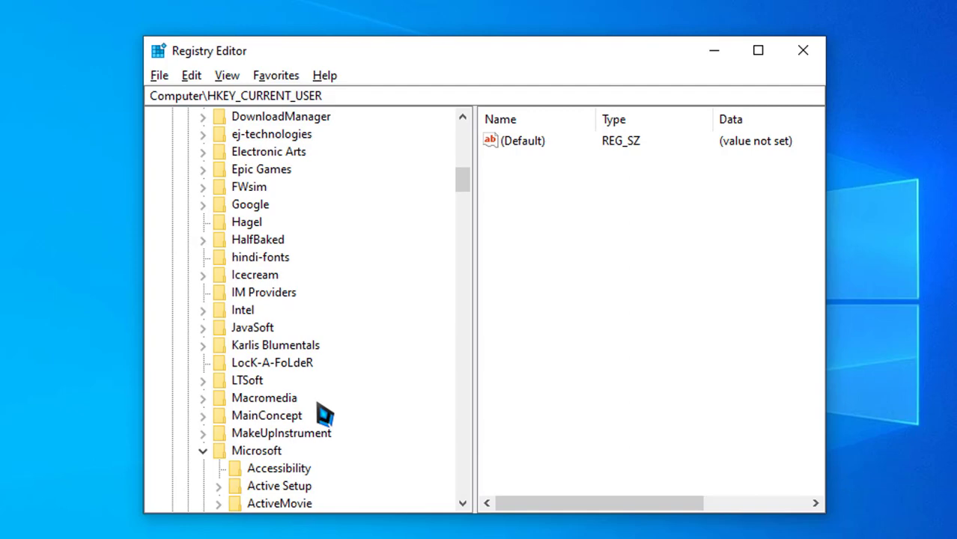
scroll(321, 419, "down", 2)
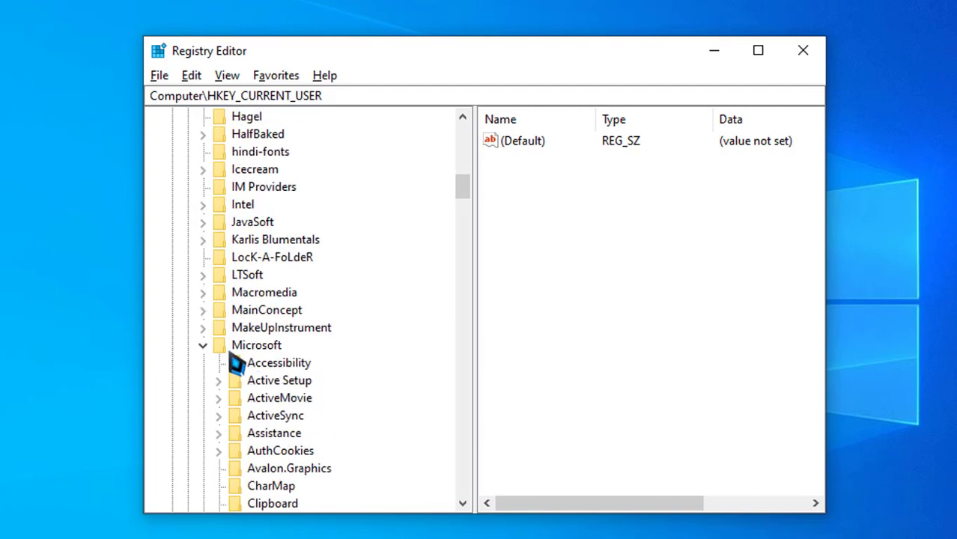
left_click(203, 347)
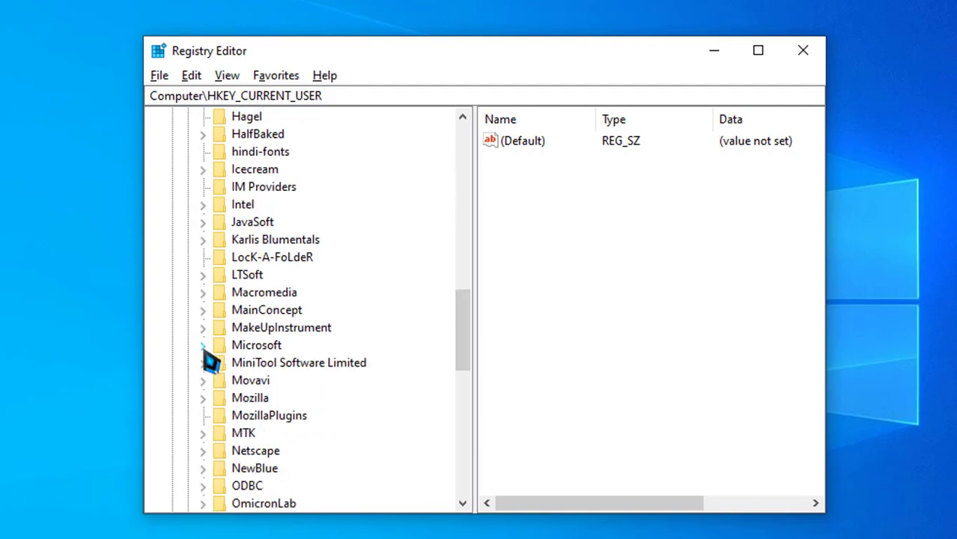
left_click(203, 346)
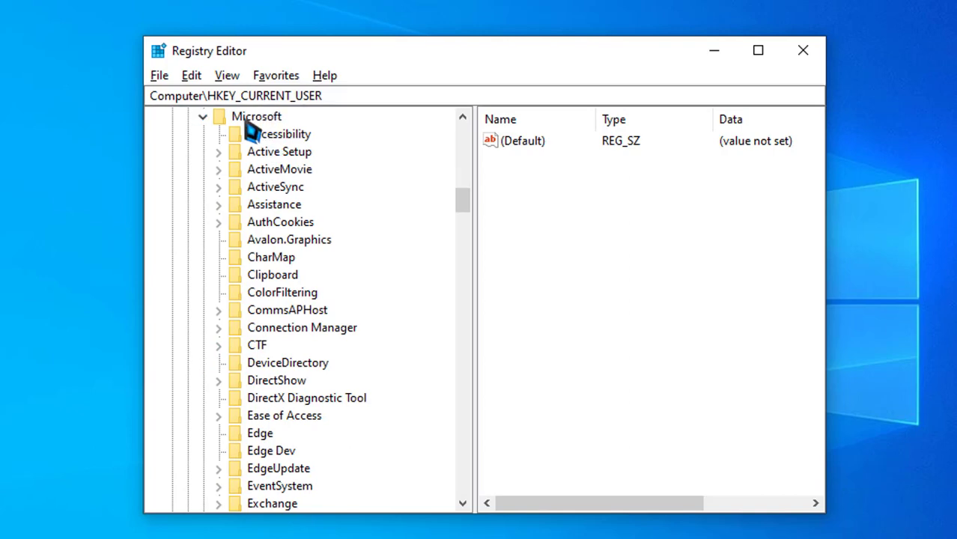
Find the Windows key under Microsoft and expand it together with its CurrentVersion subkey
scroll(273, 254, "down", 10)
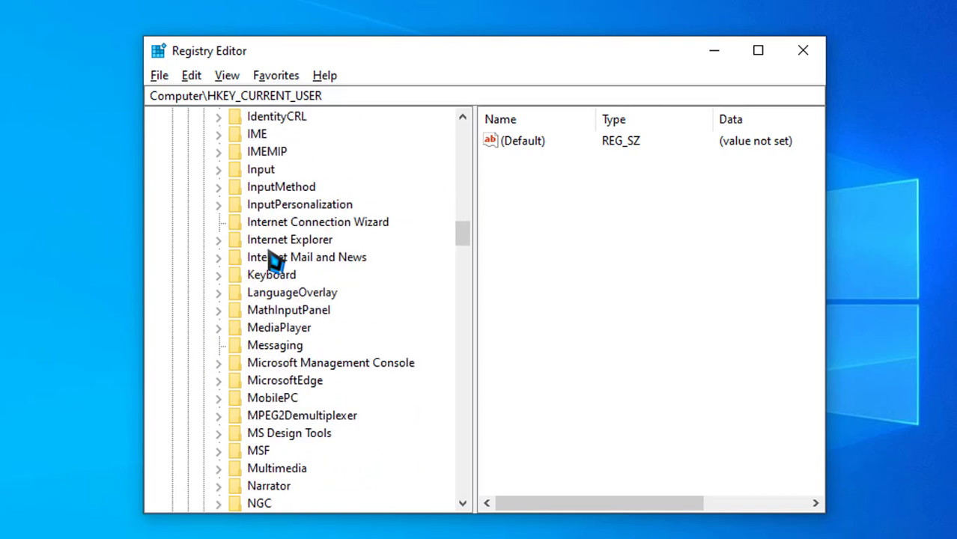
scroll(273, 258, "down", 18)
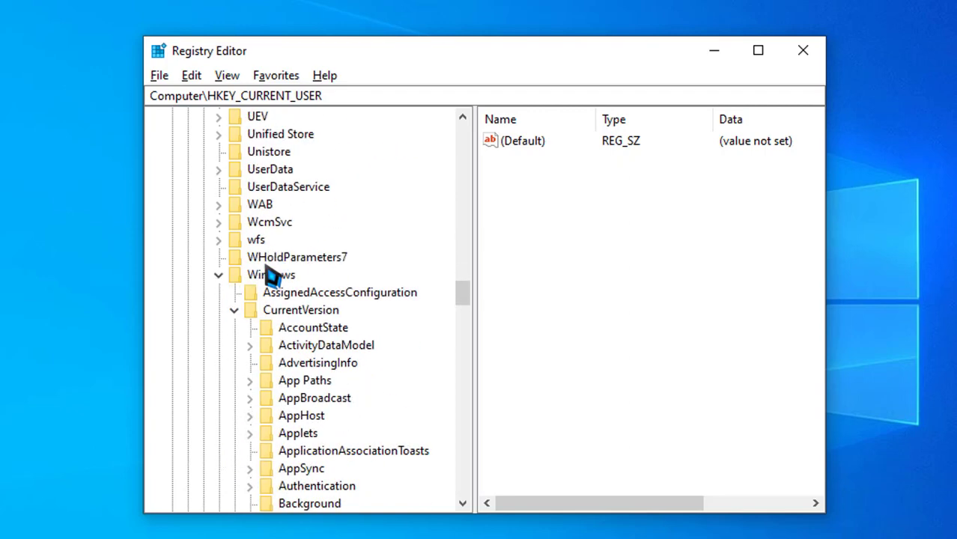
left_click(219, 275)
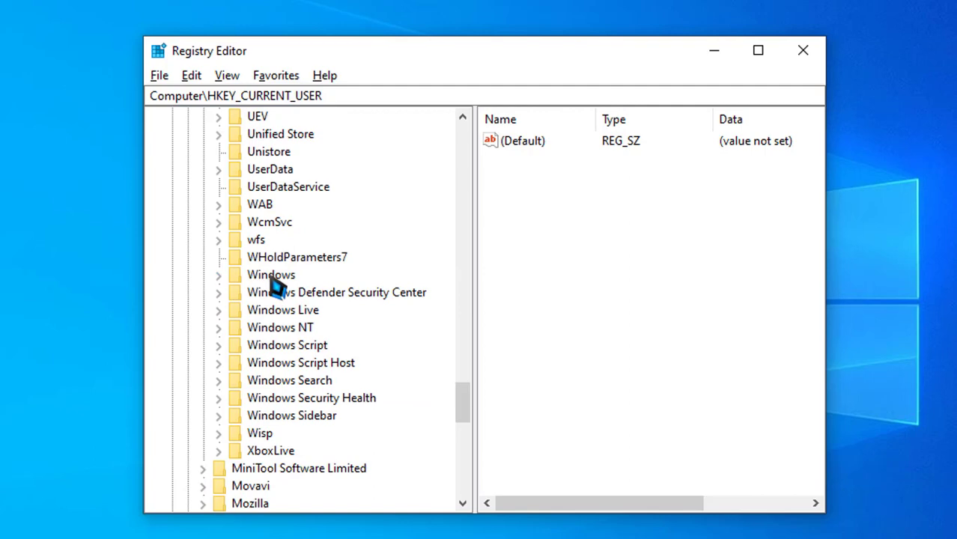
left_click(249, 276)
left_click(218, 275)
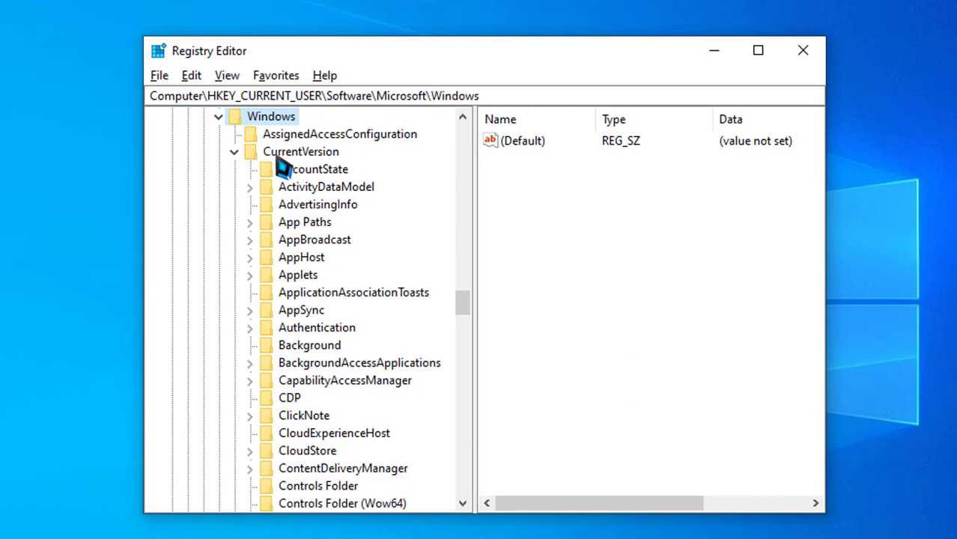
left_click(234, 152)
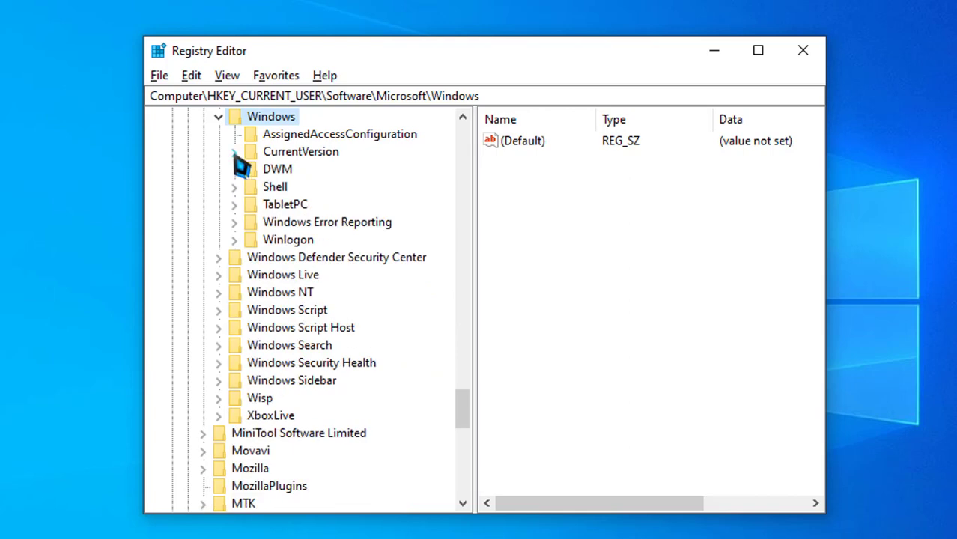
left_click(292, 153)
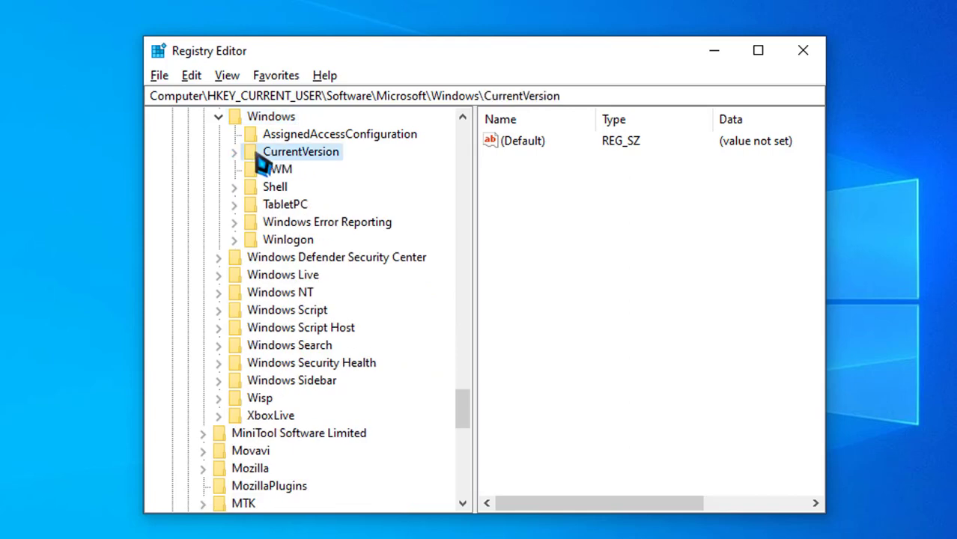
left_click(234, 153)
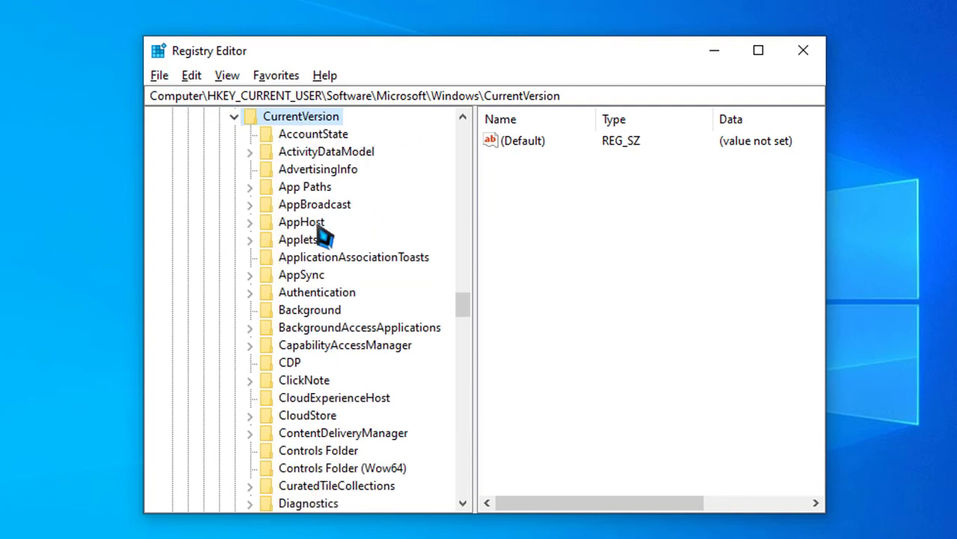
Expand the Explorer key under CurrentVersion and select its Advanced subkey
scroll(322, 274, "down", 5)
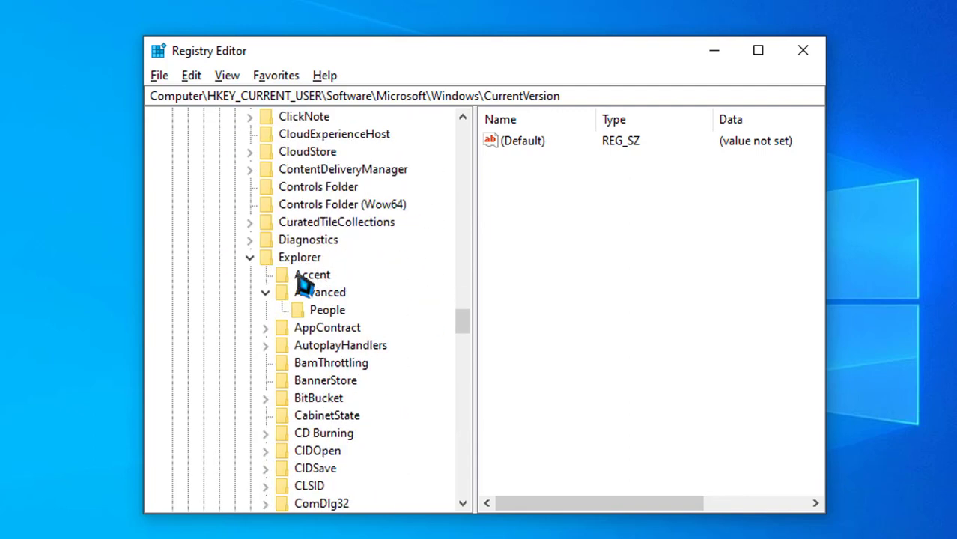
left_click(250, 257)
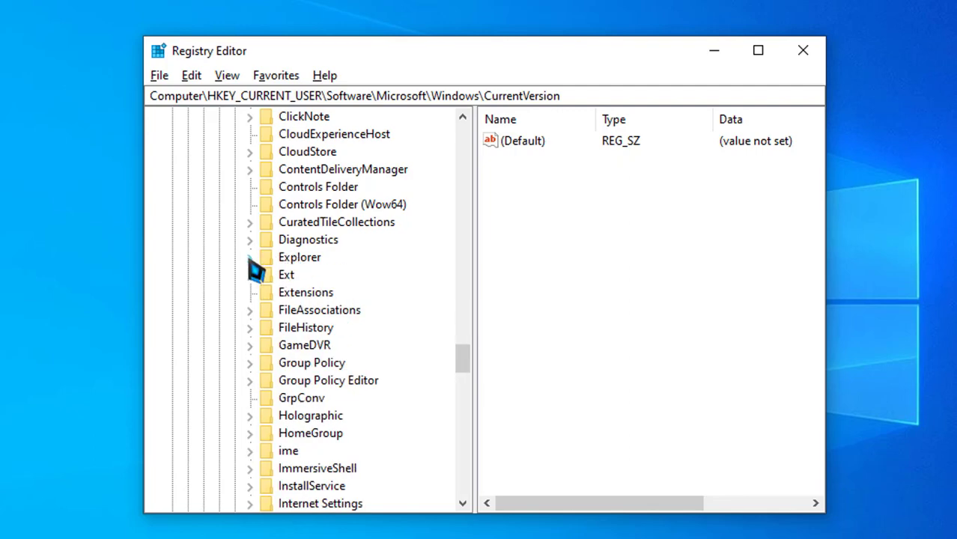
left_click(251, 257)
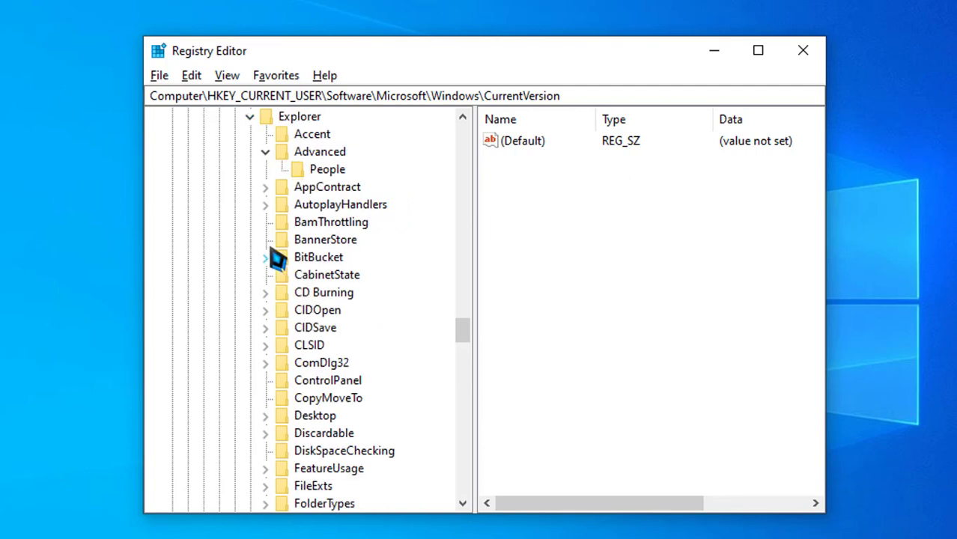
left_click(266, 152)
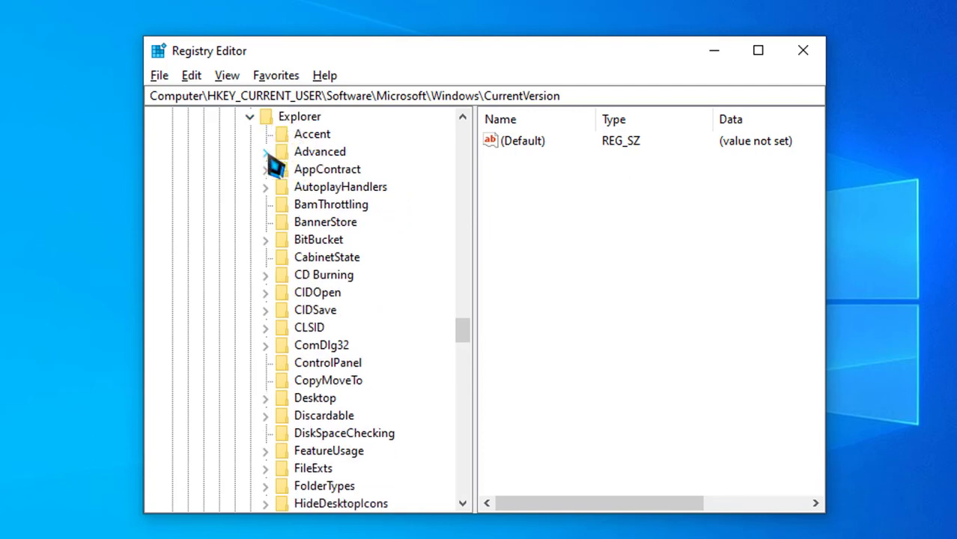
left_click(312, 153)
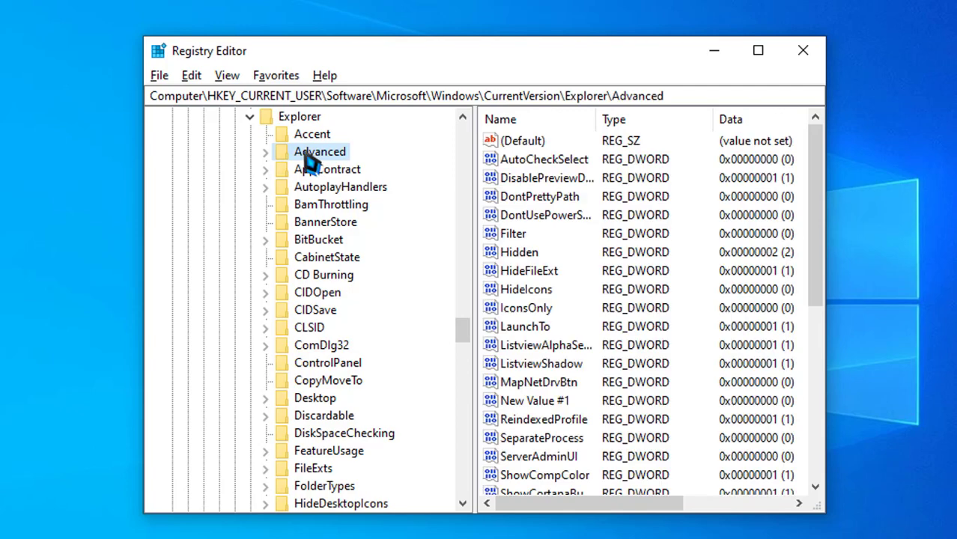
left_click(266, 152)
left_click(266, 152)
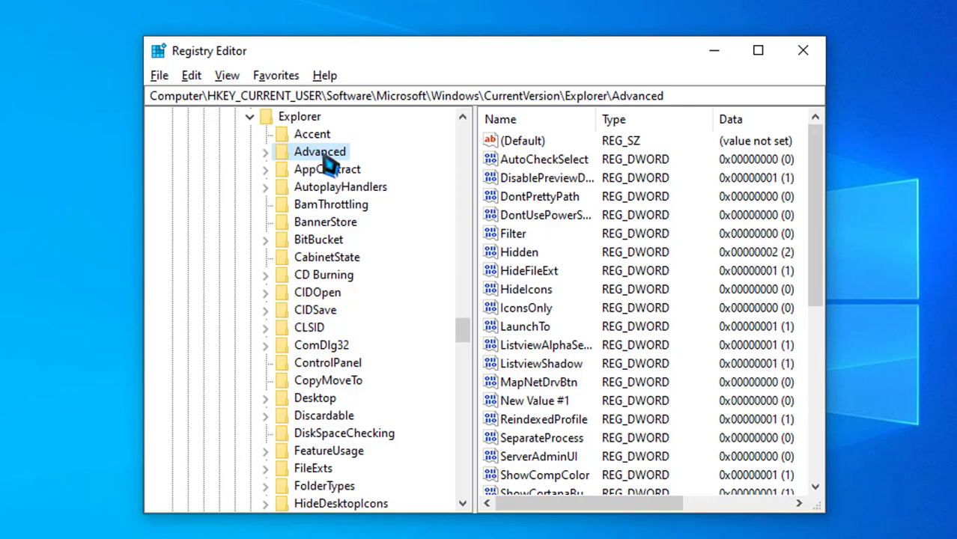
Create a new DWORD (32-bit) value under the Advanced key and select its default name for replacement
right_click(328, 163)
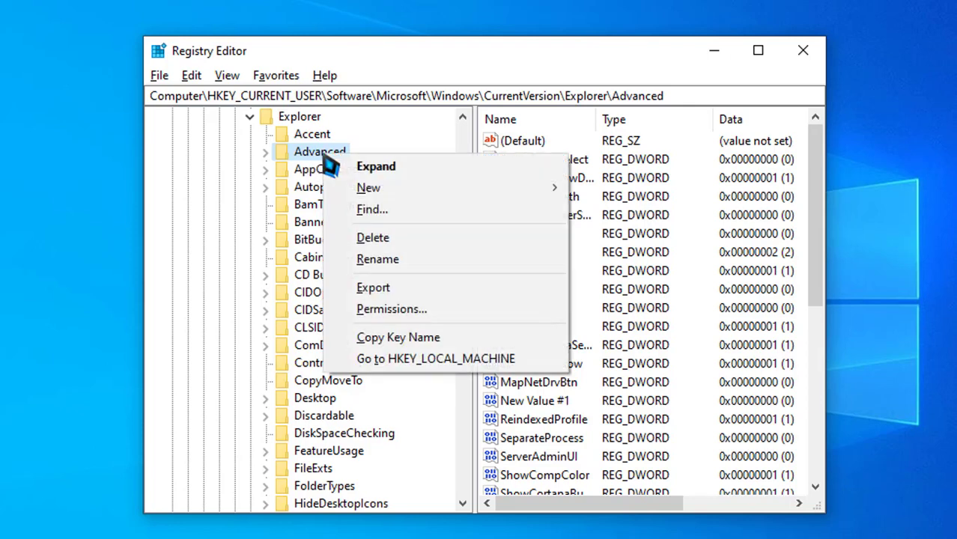
mouse_move(368, 203)
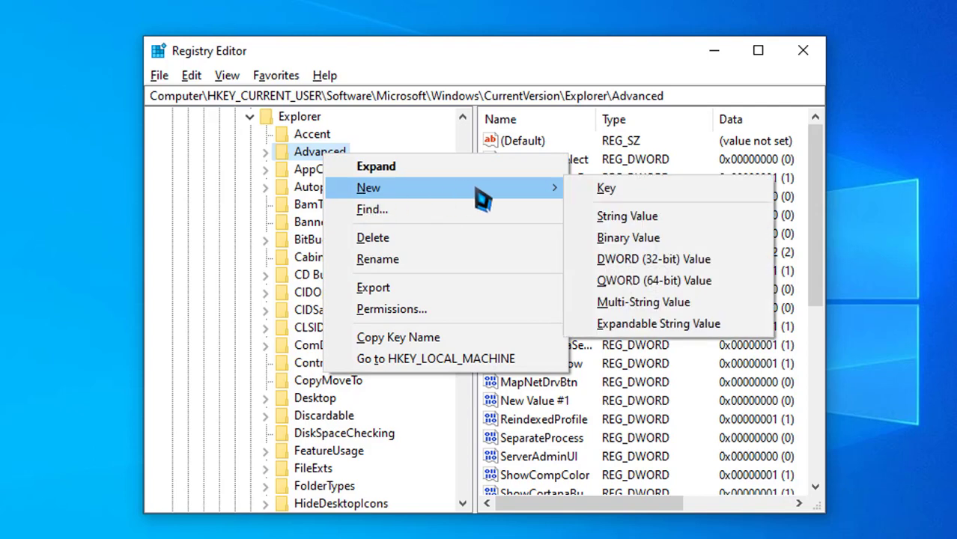
left_click(678, 260)
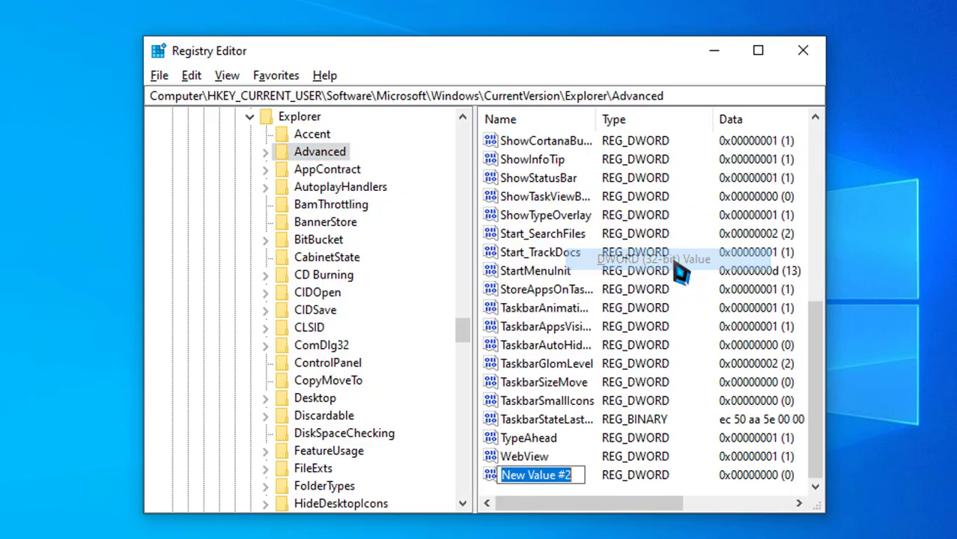
left_click(573, 476)
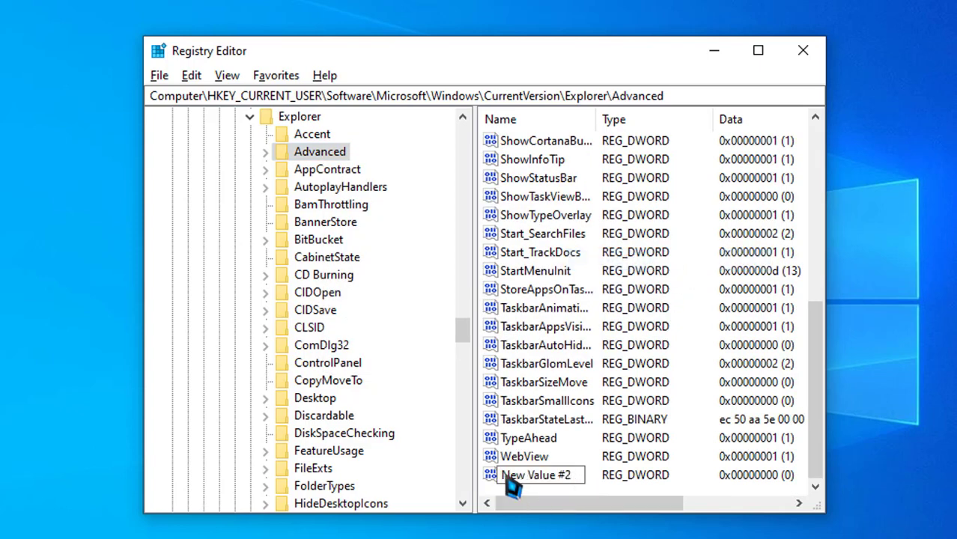
left_click_drag(508, 483, 578, 486)
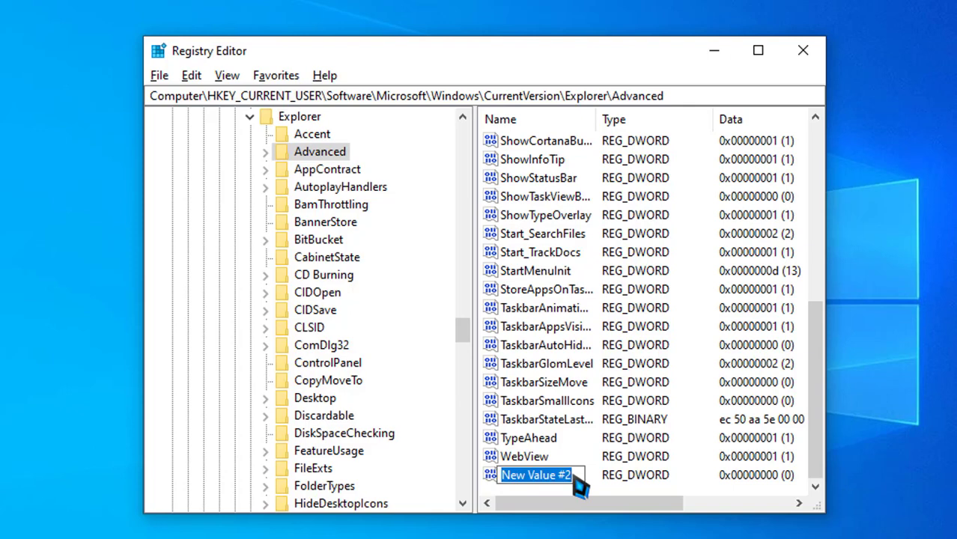
Switch to the Notepad note, copy the text ShowSecondsInSystemClock and minimize the note
key("alt+Tab")
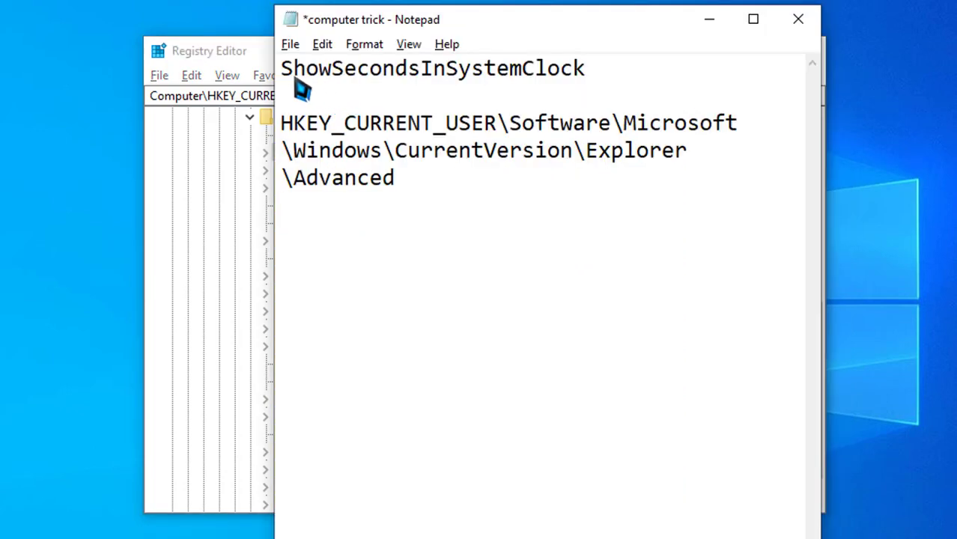
left_click_drag(283, 81, 570, 83)
right_click(570, 79)
left_click(616, 137)
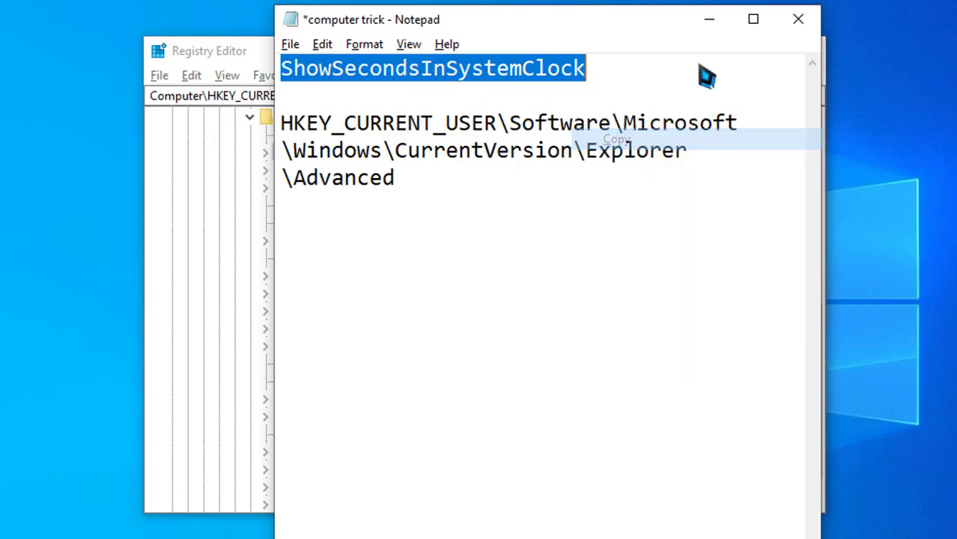
left_click(708, 21)
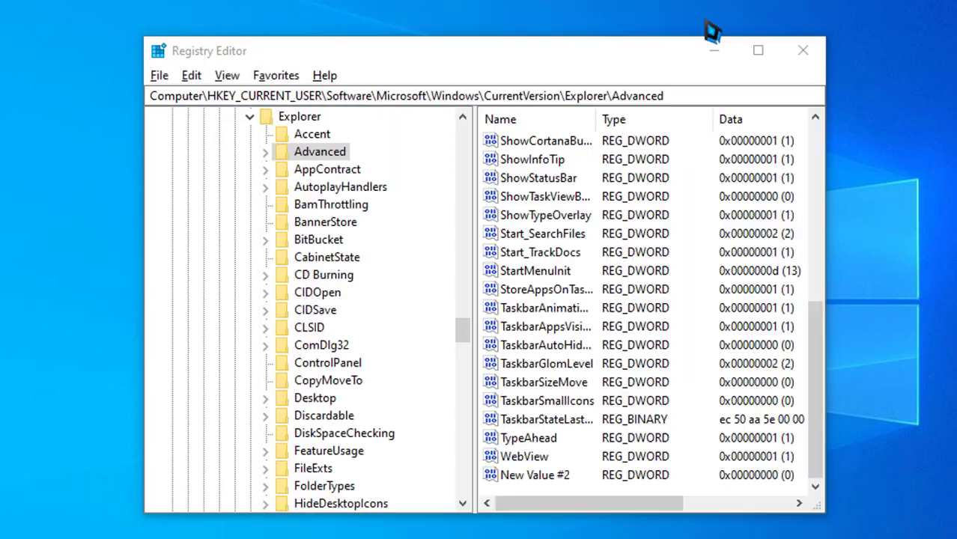
Rename the new DWORD value, New Value #2, to ShowSecondsInSystemClock using the copied text
right_click(550, 487)
key("r")
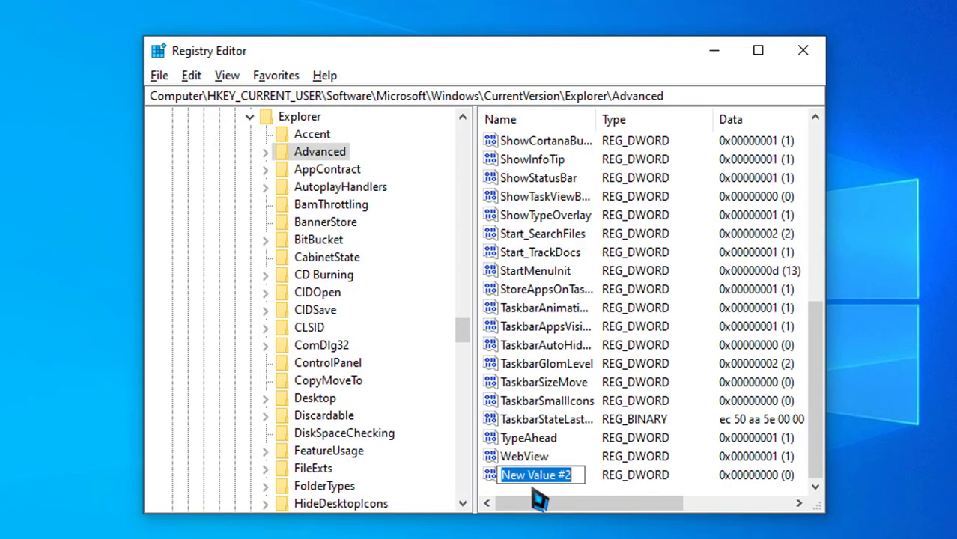
right_click(528, 483)
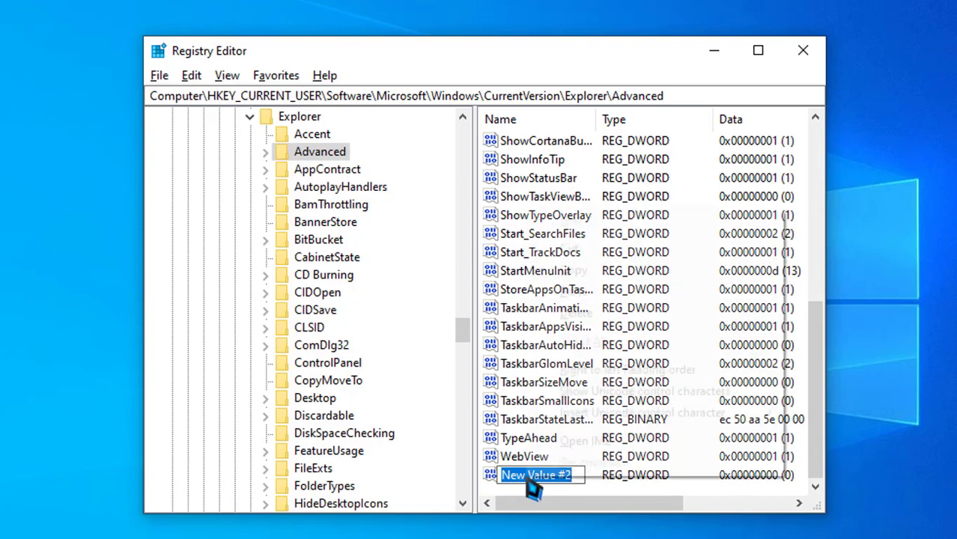
left_click(572, 291)
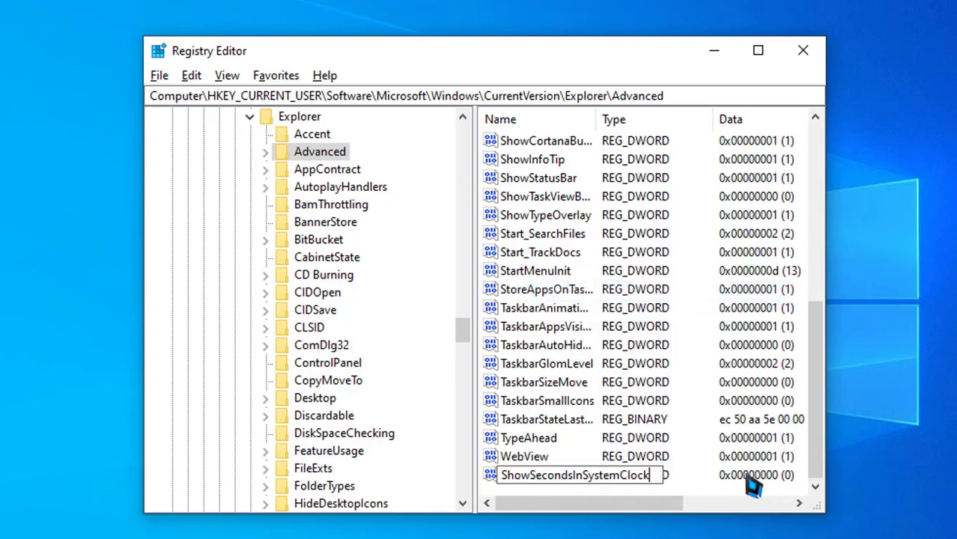
key("Return")
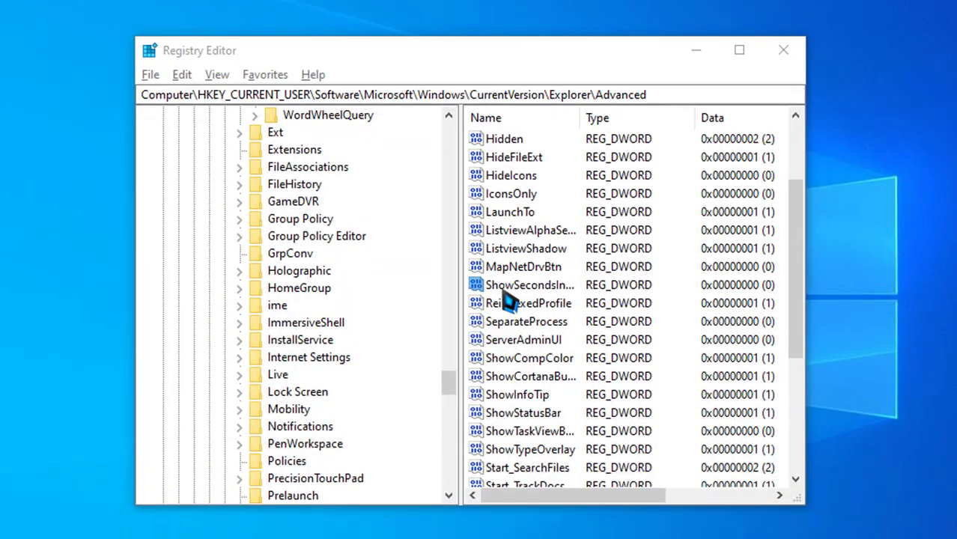
Set the value data of ShowSecondsInSystemClock to 1 with the hexadecimal base
left_click(493, 290)
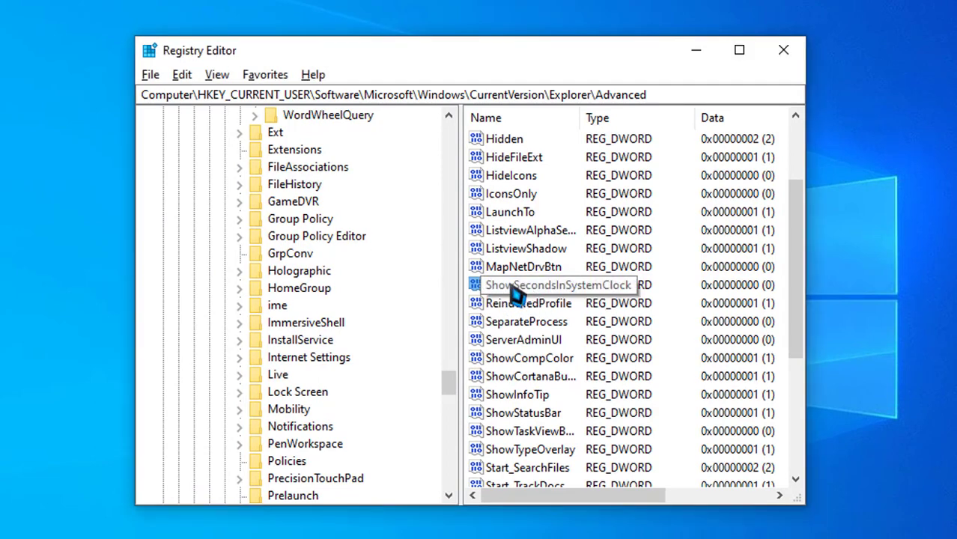
right_click(510, 286)
left_click(547, 297)
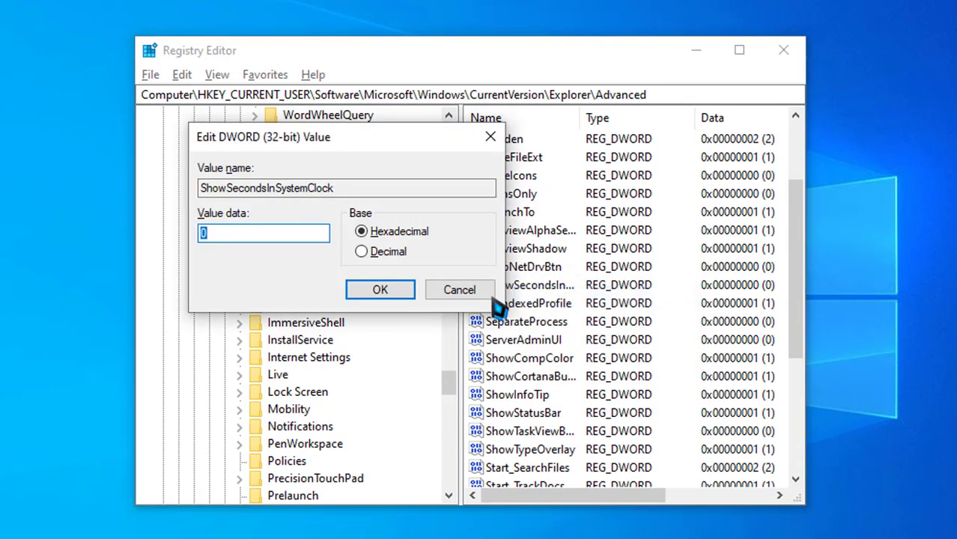
left_click_drag(294, 148, 405, 145)
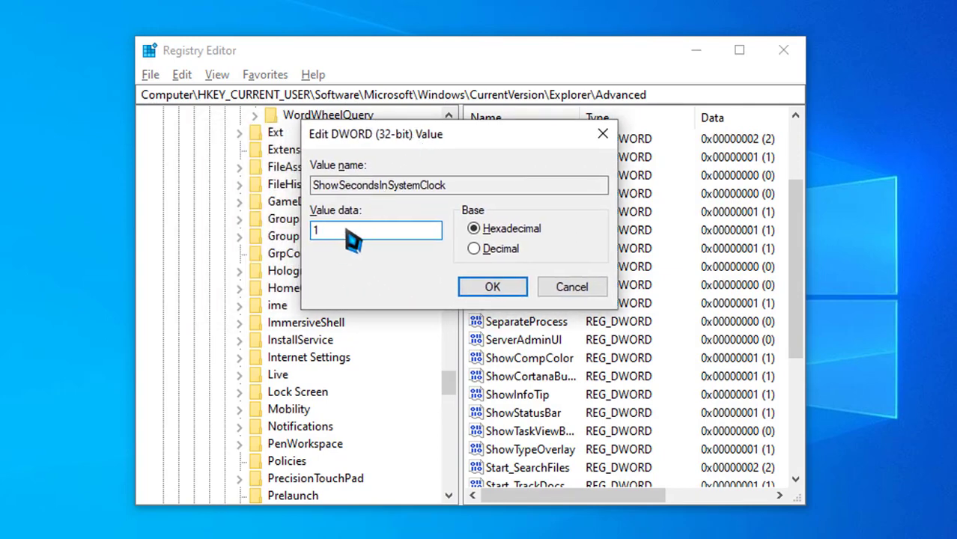
left_click(465, 288)
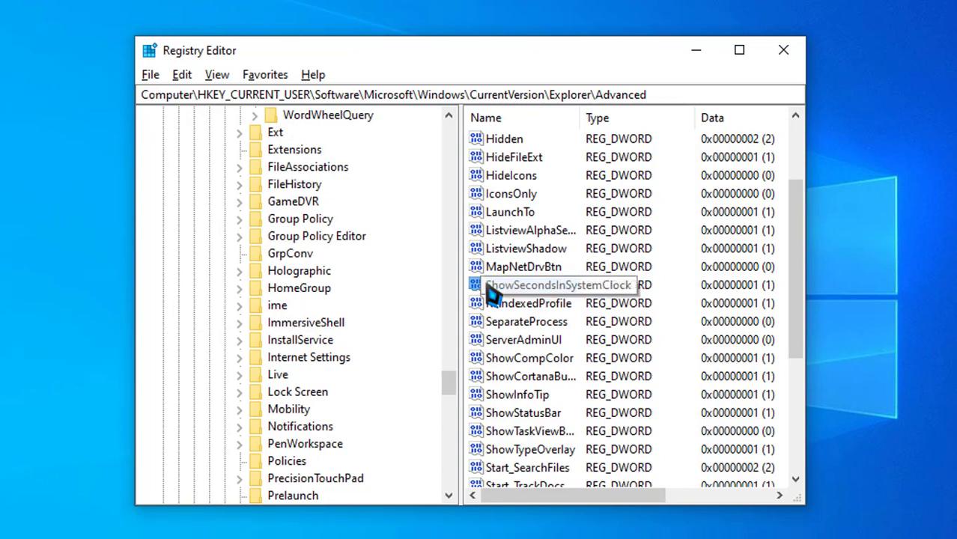
Minimize the Registry Editor, inspect the taskbar clock and open the computer's power options
left_click(696, 53)
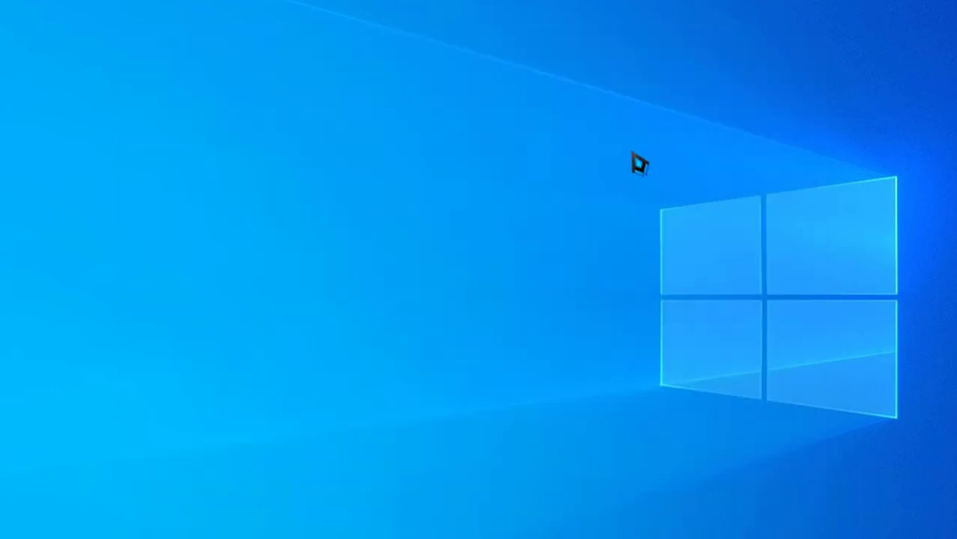
left_click(20, 23)
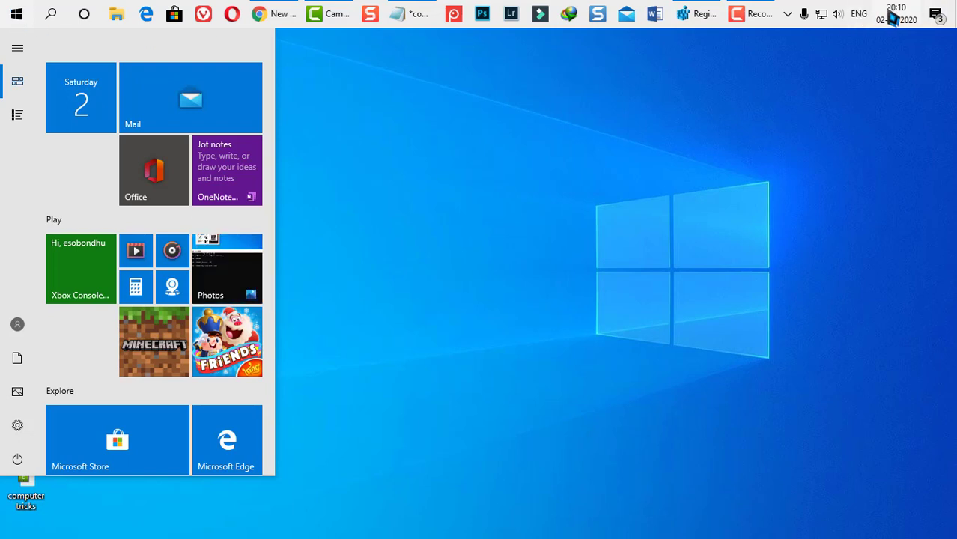
mouse_move(892, 18)
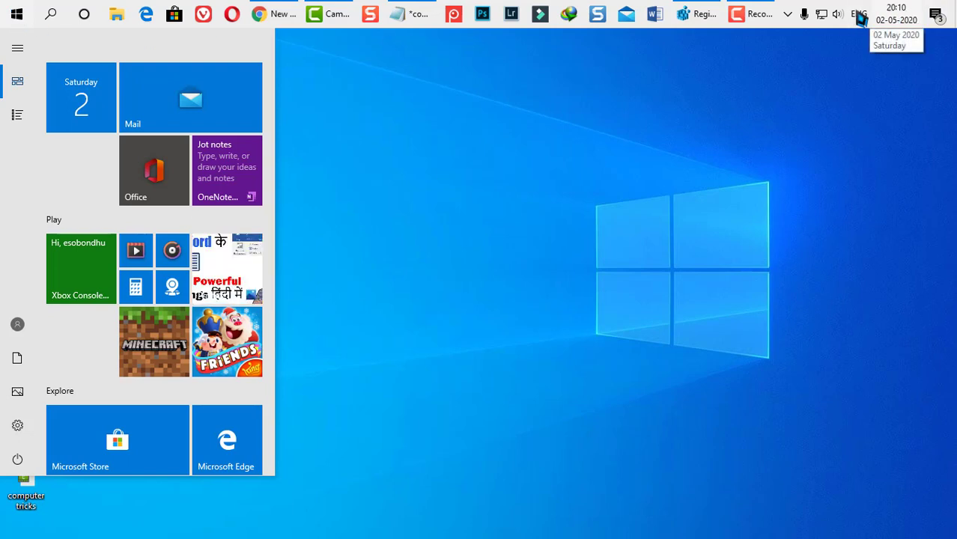
left_click(16, 464)
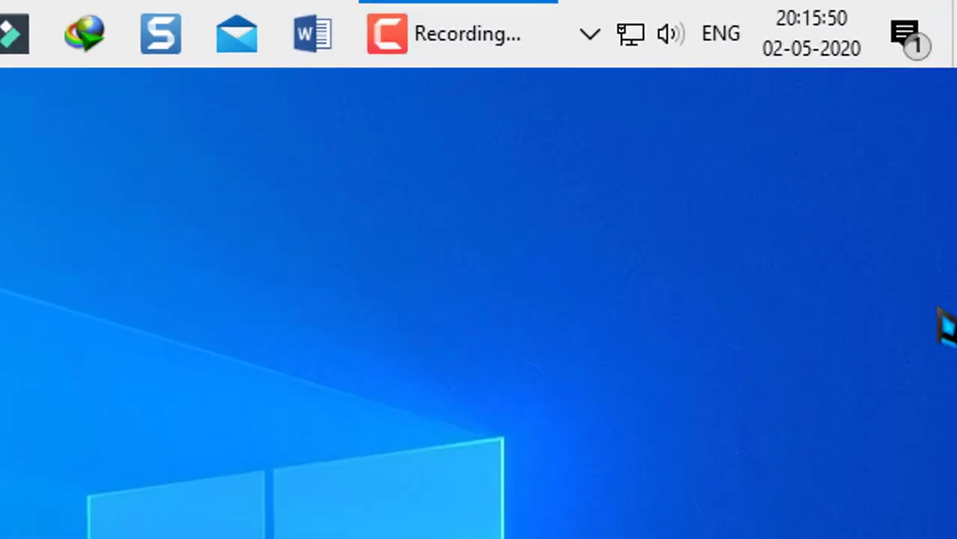
mouse_move(808, 52)
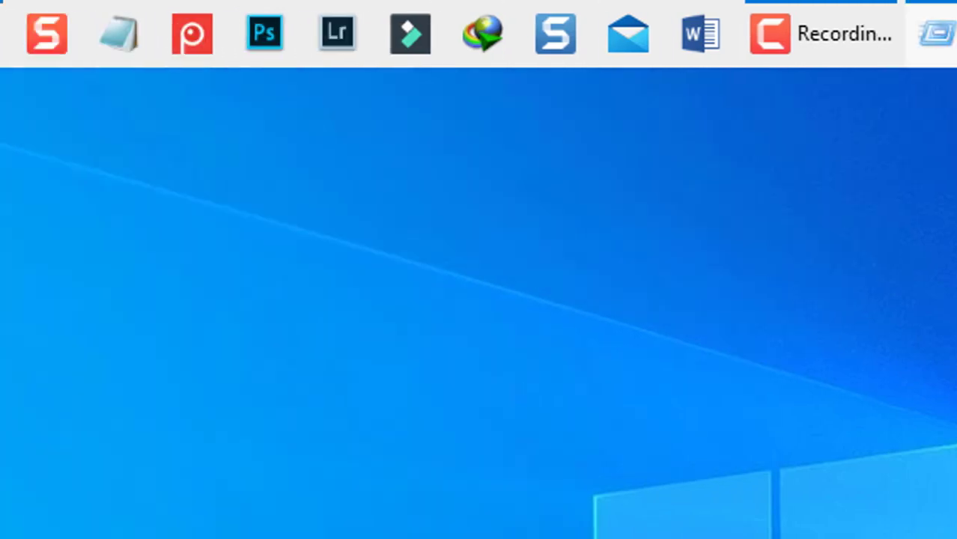
Run regedit to reopen the Registry Editor and find the ShowSecondsInSystemClock value under the Advanced key
key("super+r")
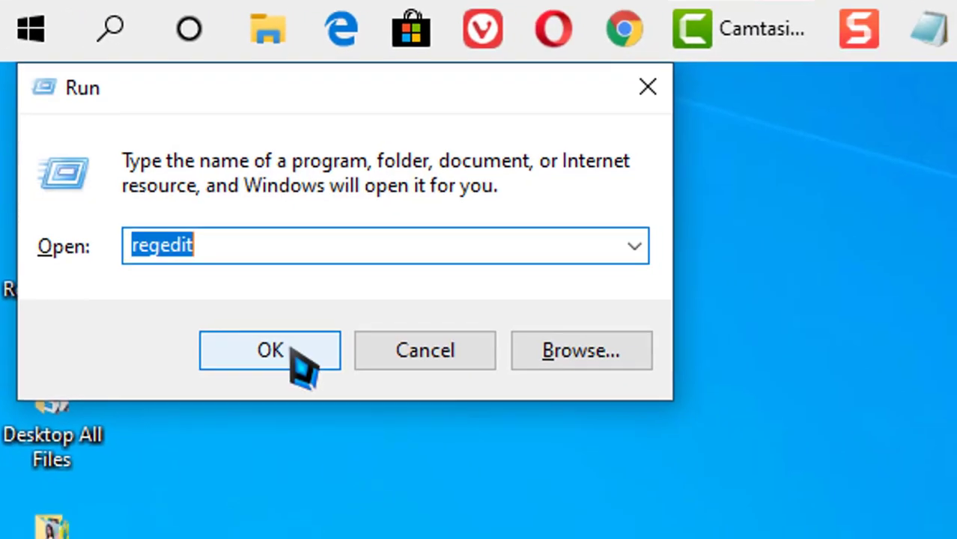
left_click(320, 378)
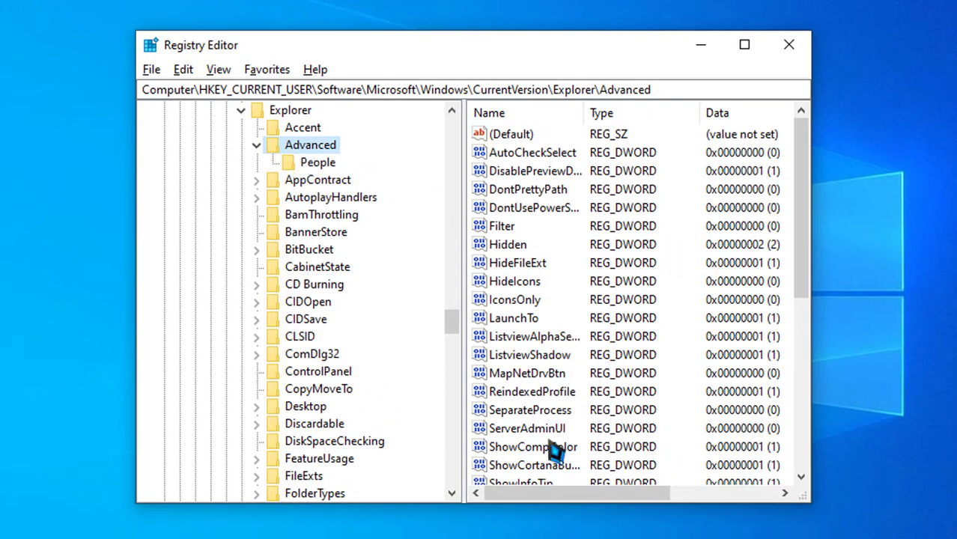
scroll(558, 466, "down", 1)
scroll(559, 466, "down", 5)
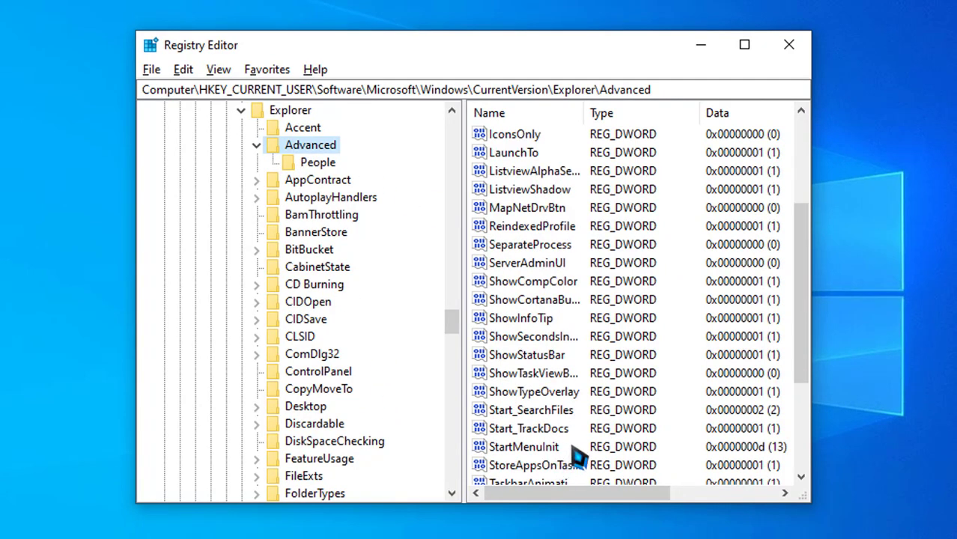
scroll(571, 450, "up", 3)
scroll(568, 447, "up", 1)
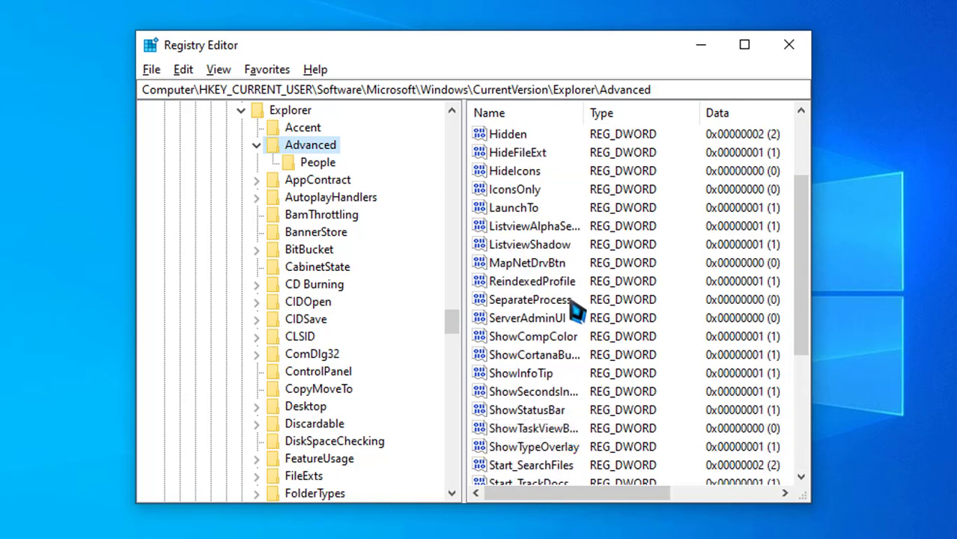
left_click(532, 392)
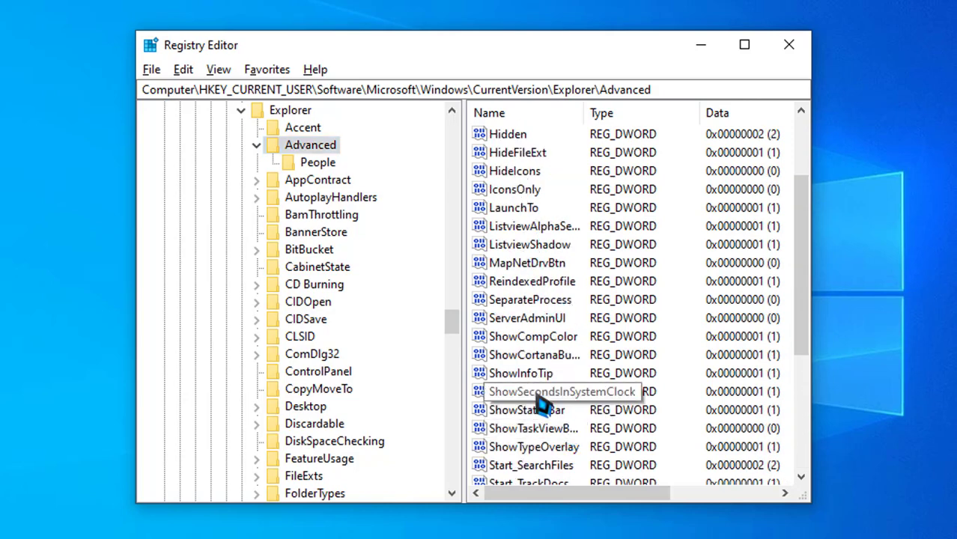
Open the name of the ShowSecondsInSystemClock value for editing, leave it without changes and close the Registry Editor
right_click(527, 397)
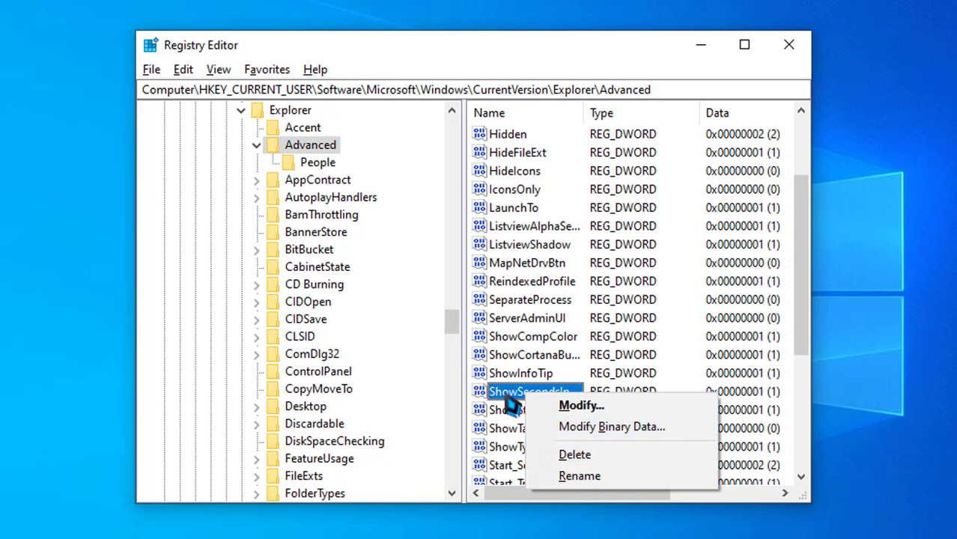
left_click(577, 476)
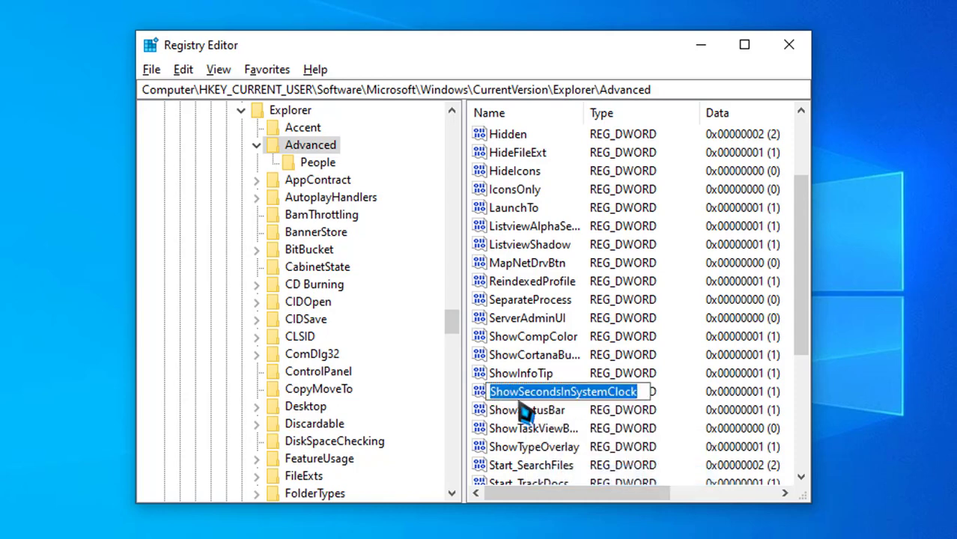
left_click(516, 398)
left_click_drag(514, 399, 491, 398)
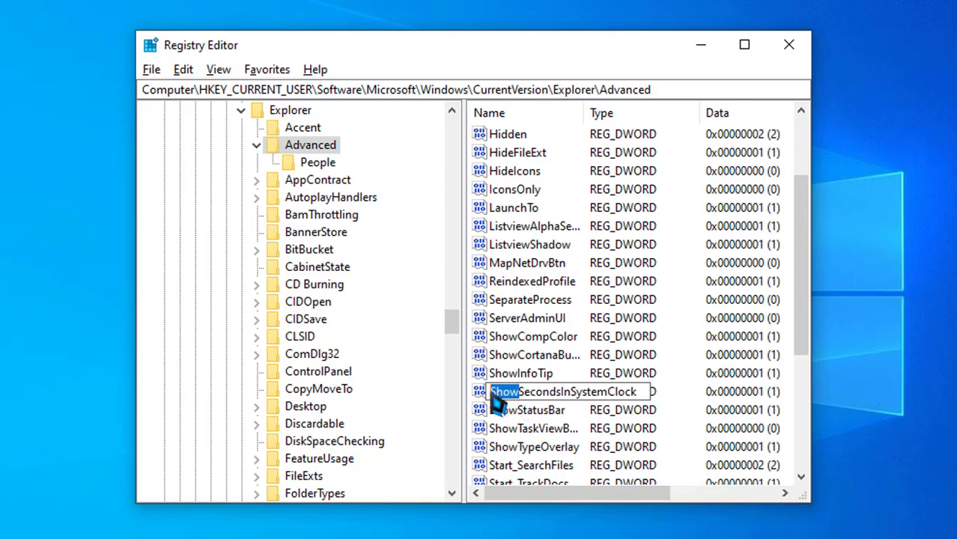
left_click(652, 390)
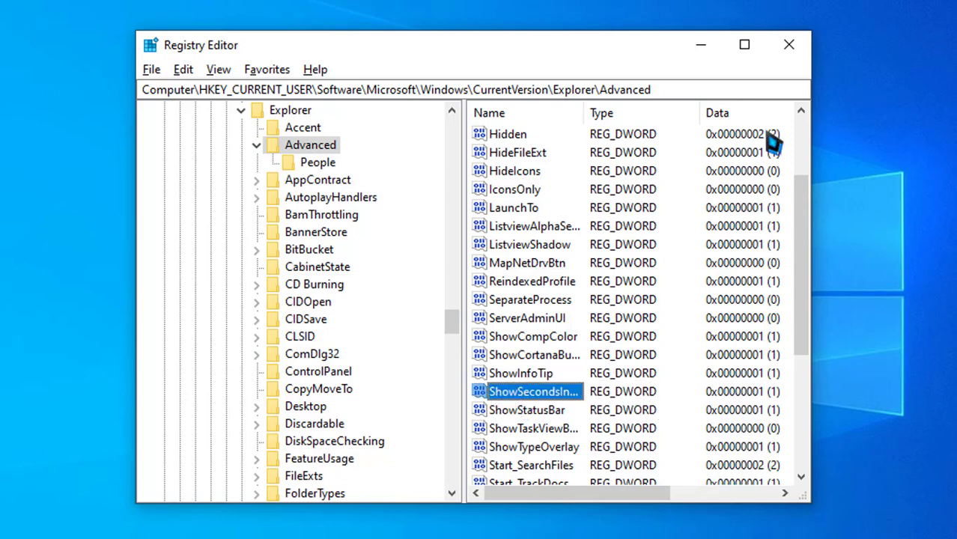
left_click(787, 56)
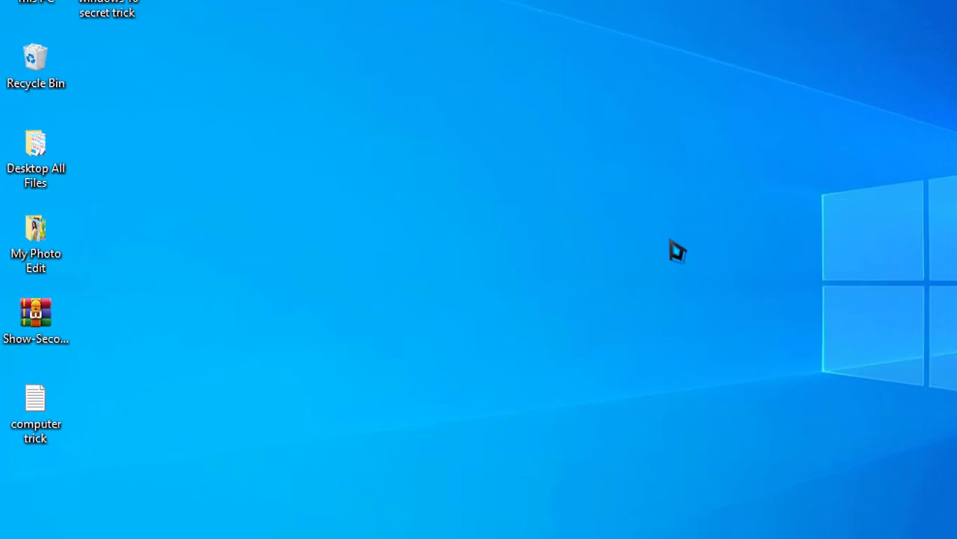
Extract the Show-Seconds-In-System-Clock-Hacks archive onto the desktop and place its two registry files side by side in the empty area
left_click_drag(23, 336, 486, 232)
left_click_drag(463, 267, 506, 220)
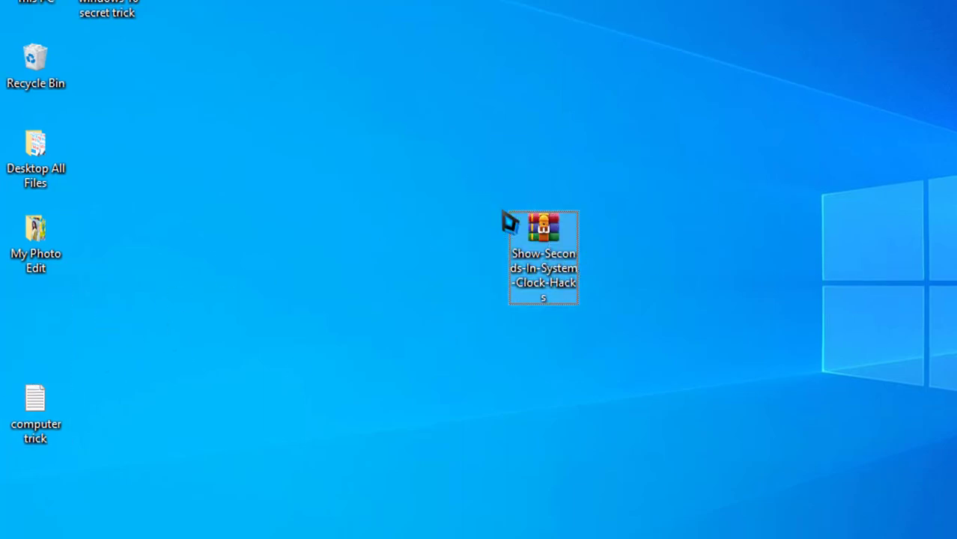
right_click(538, 261)
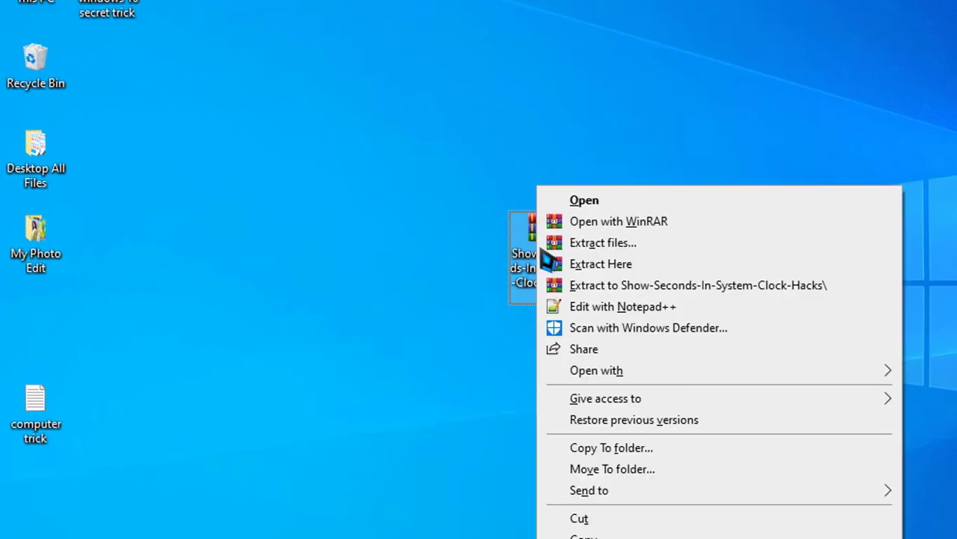
left_click(602, 265)
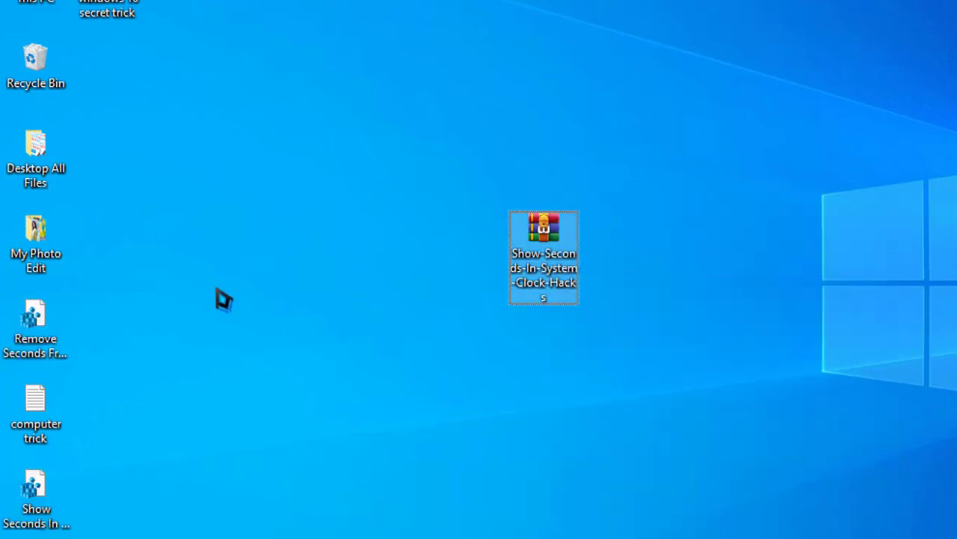
left_click_drag(47, 325, 190, 244)
left_click_drag(52, 498, 270, 247)
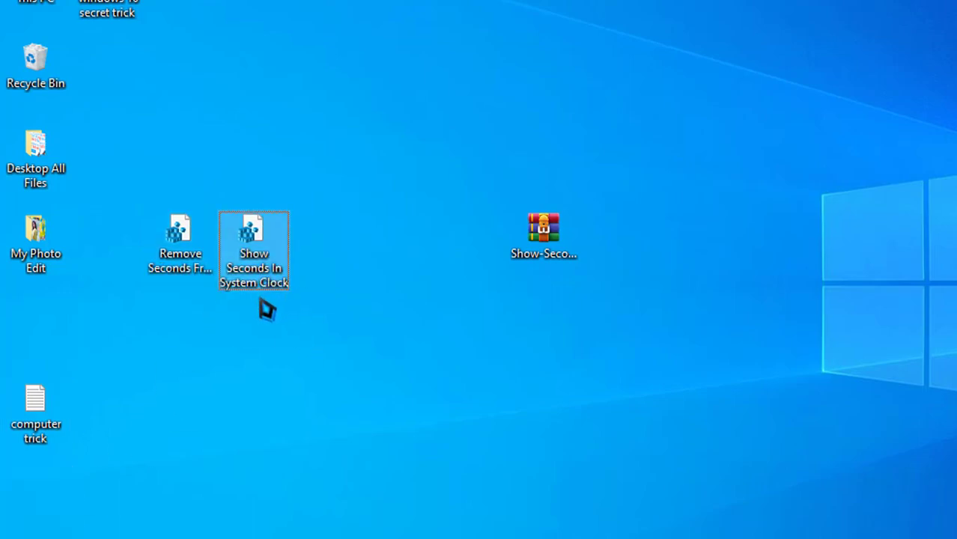
Examine the Remove Seconds From System Clock and Show Seconds In System Clock registry files on the desktop, and refresh the desktop
left_click(177, 268)
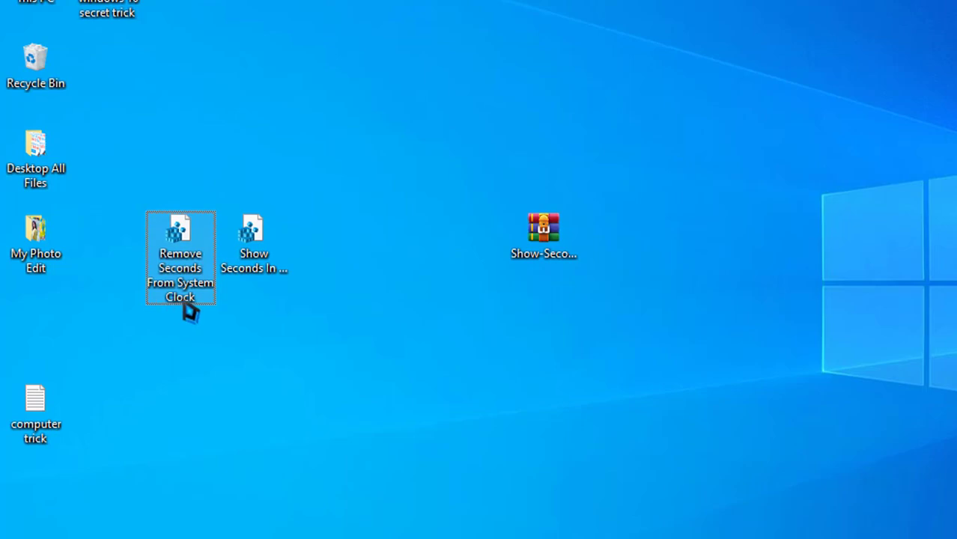
left_click(265, 270)
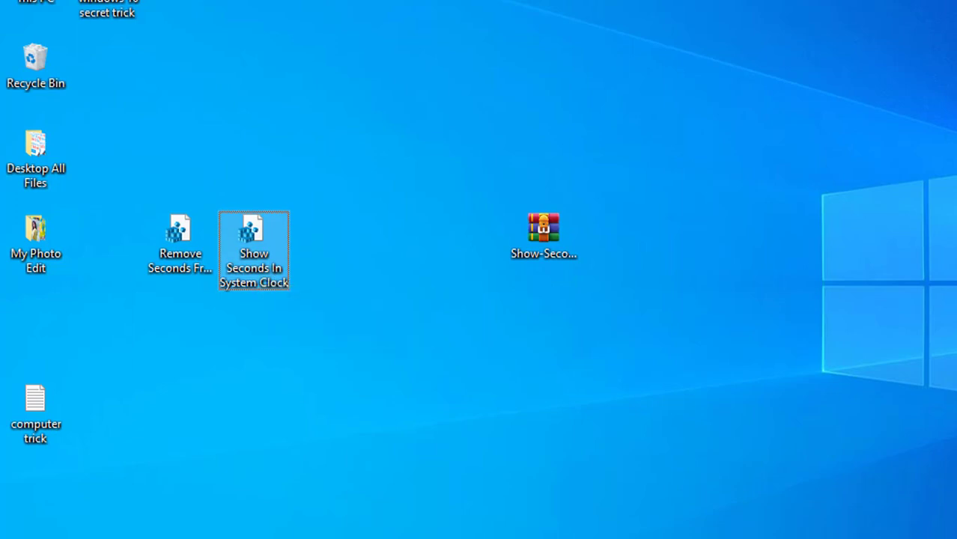
left_click(200, 253)
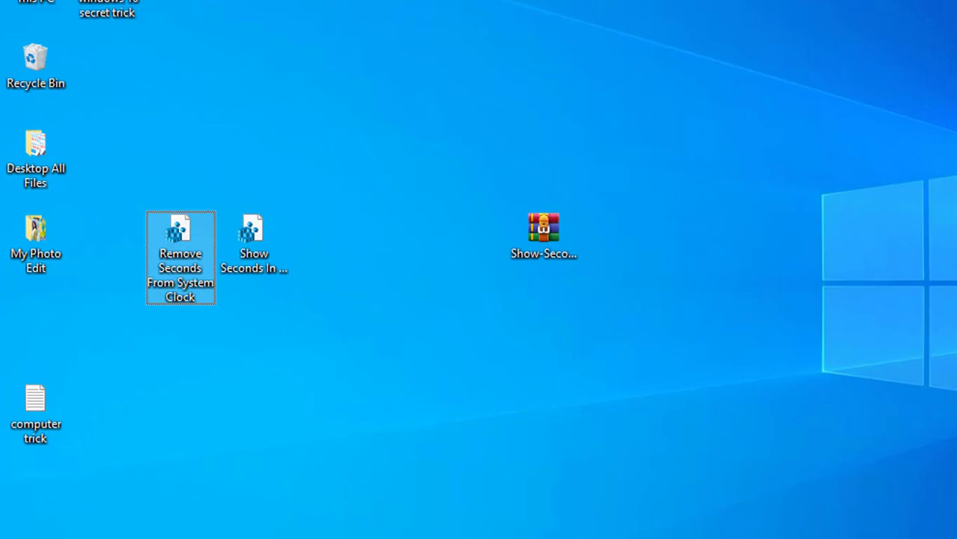
left_click_drag(380, 256, 171, 322)
left_click(268, 419)
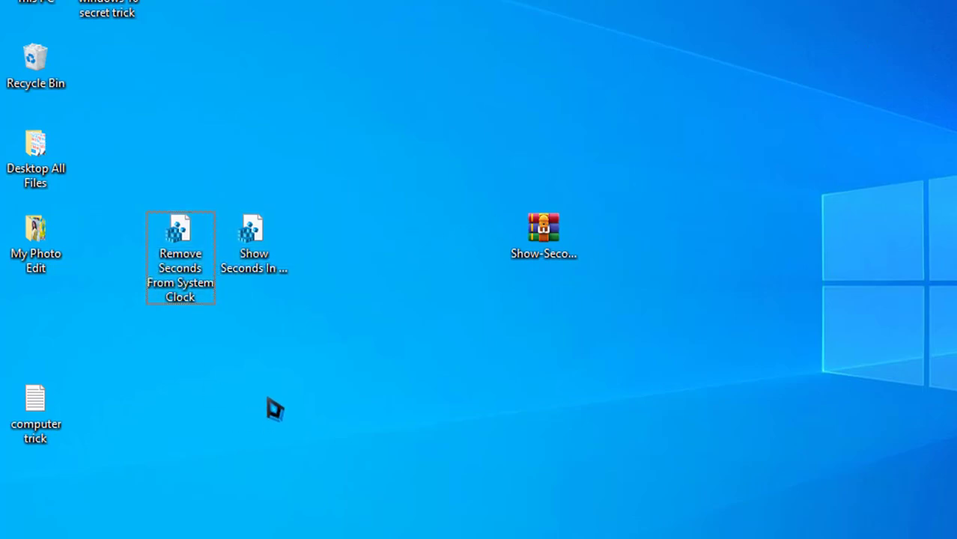
mouse_move(201, 288)
left_mouse_down()
mouse_move(74, 305)
mouse_move(200, 292)
left_mouse_up()
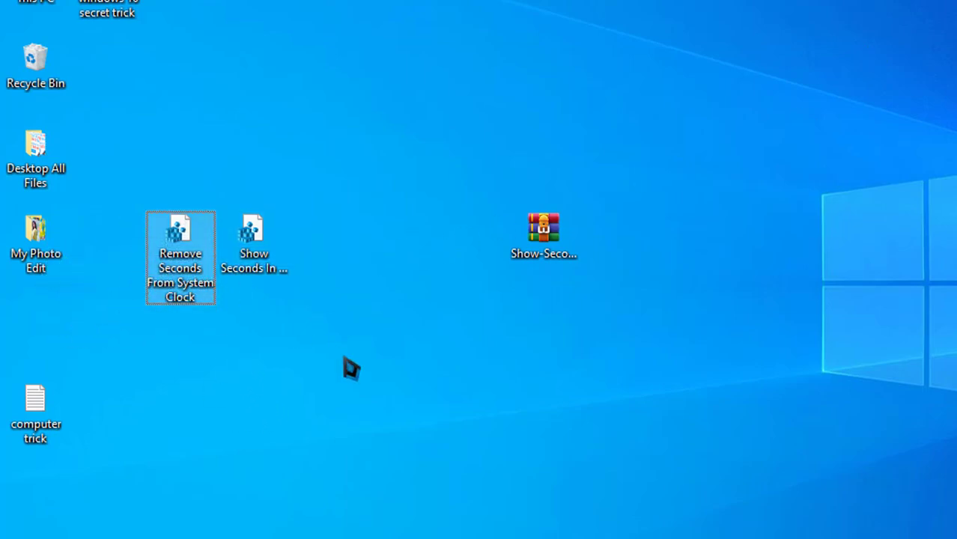
left_click_drag(314, 255, 186, 288)
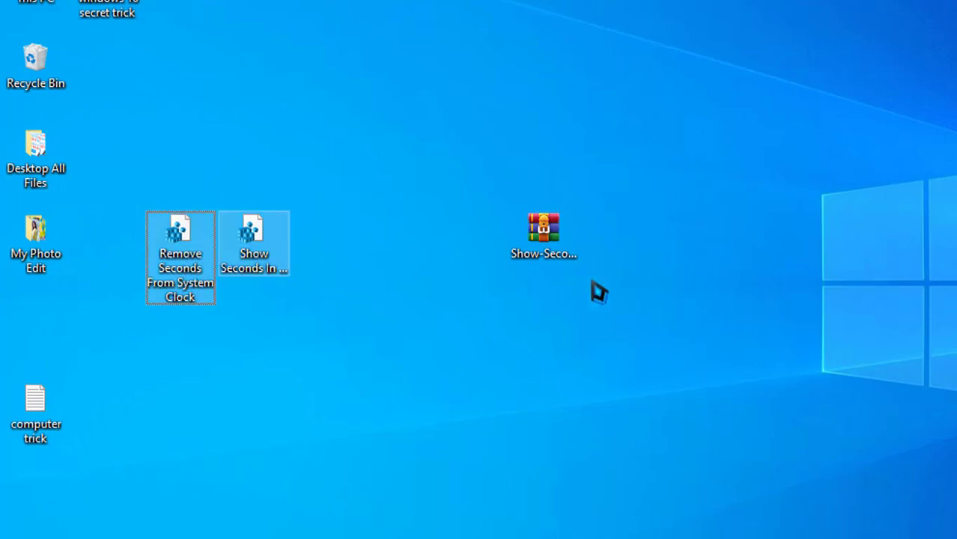
right_click(742, 141)
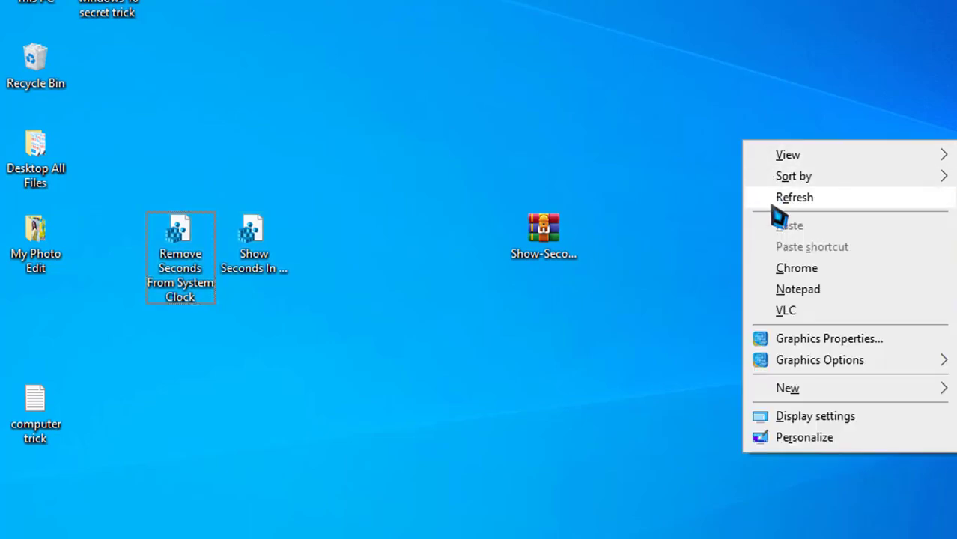
left_click(775, 204)
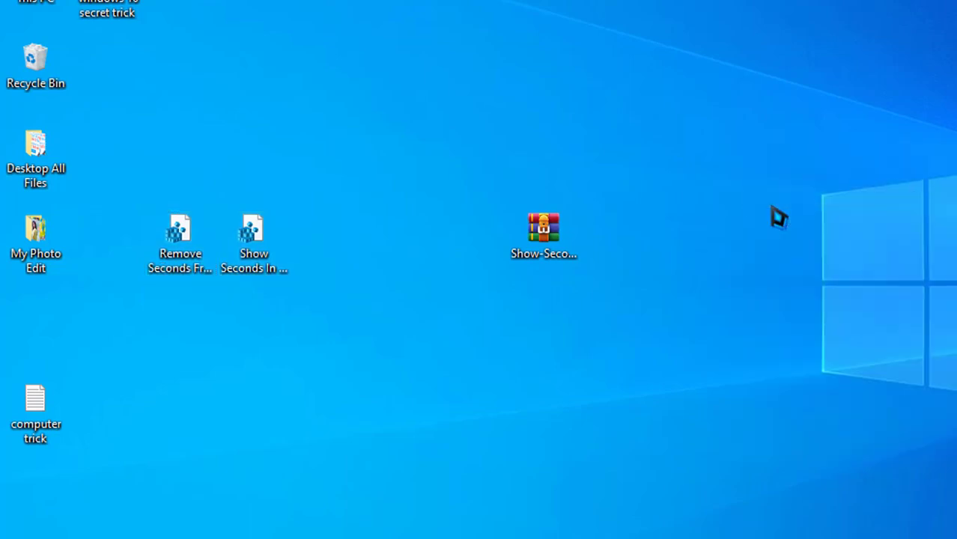